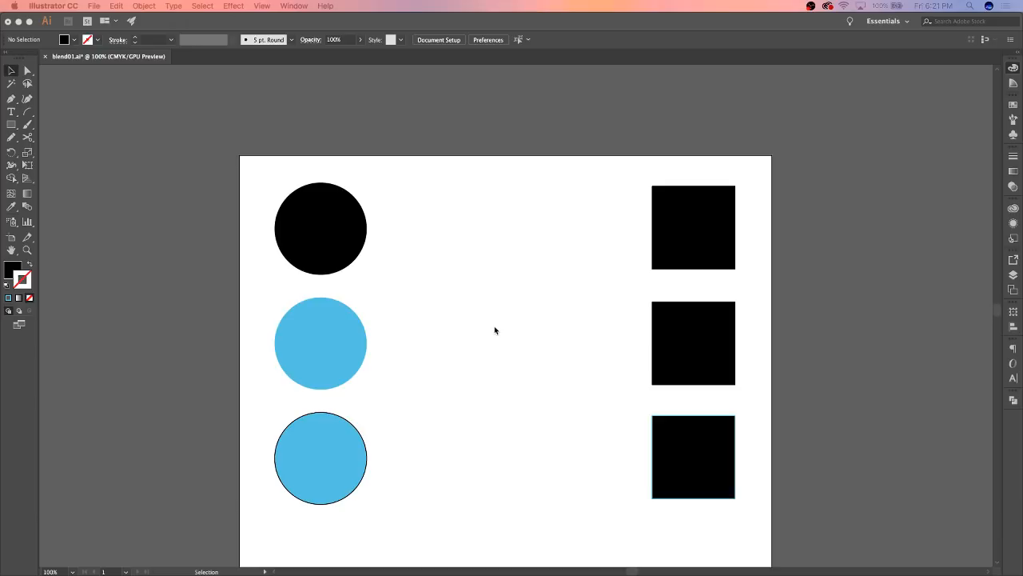
# Set the Blend tool's spacing to Specified Steps with 4 steps
pyautogui.click(450, 338)
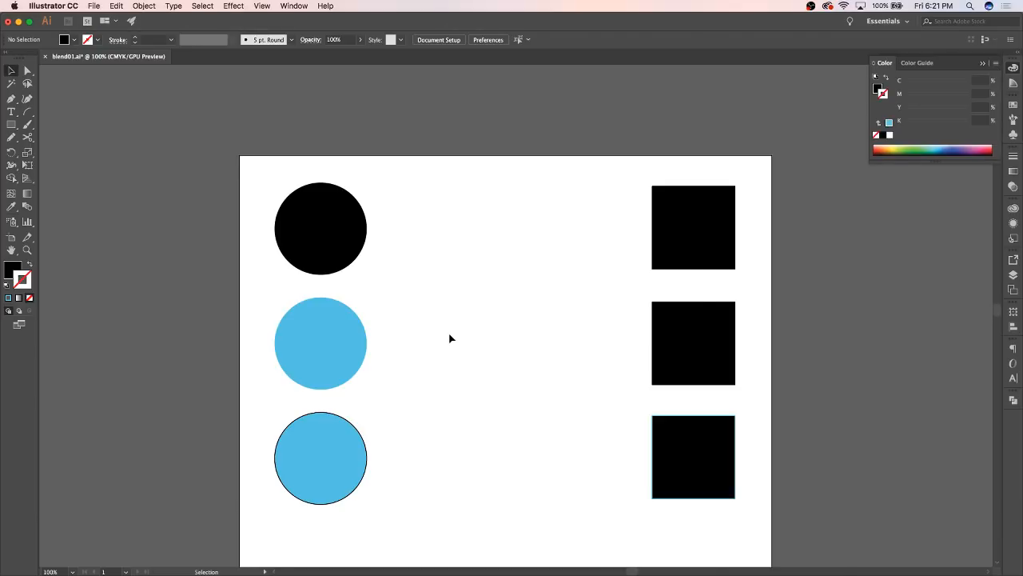
pyautogui.press('super+equal')
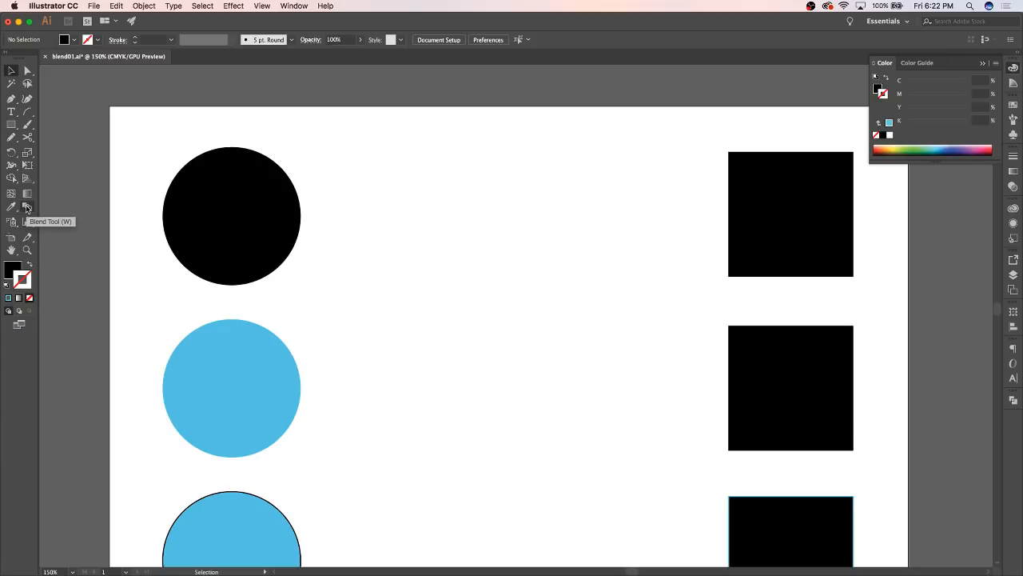
pyautogui.click(26, 208)
pyautogui.doubleClick(26, 207)
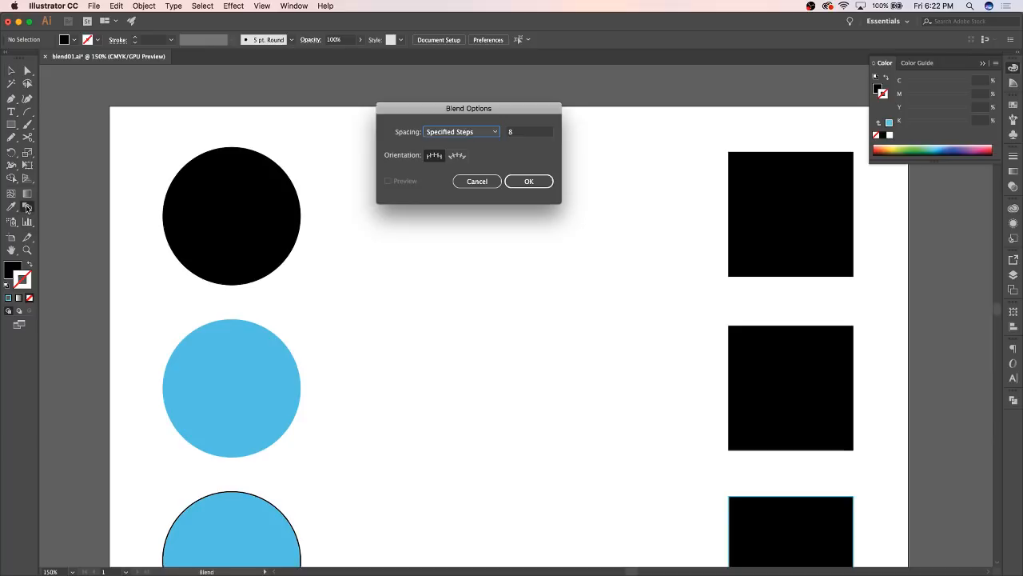
pyautogui.click(517, 135)
pyautogui.write('4')
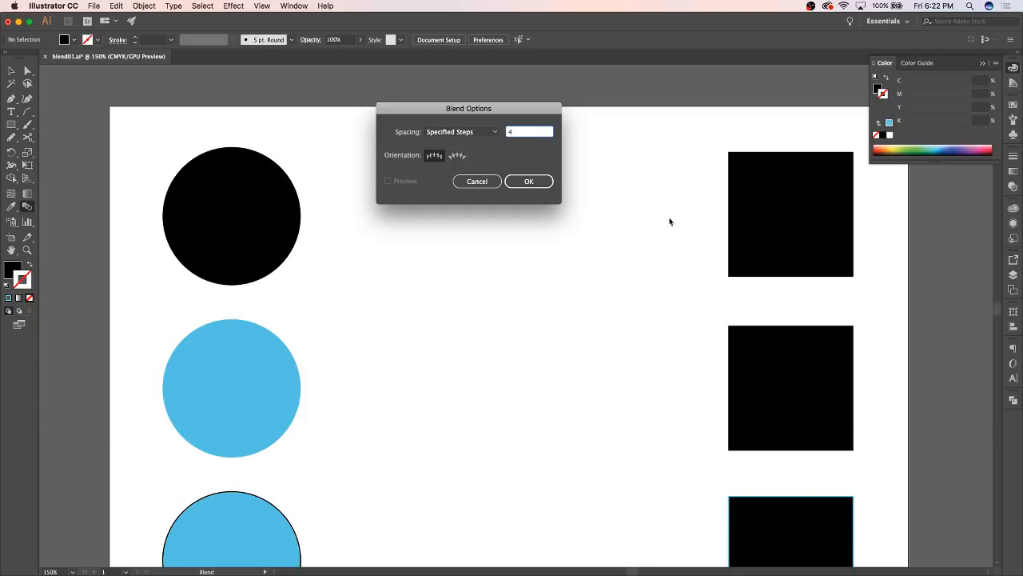
pyautogui.click(527, 182)
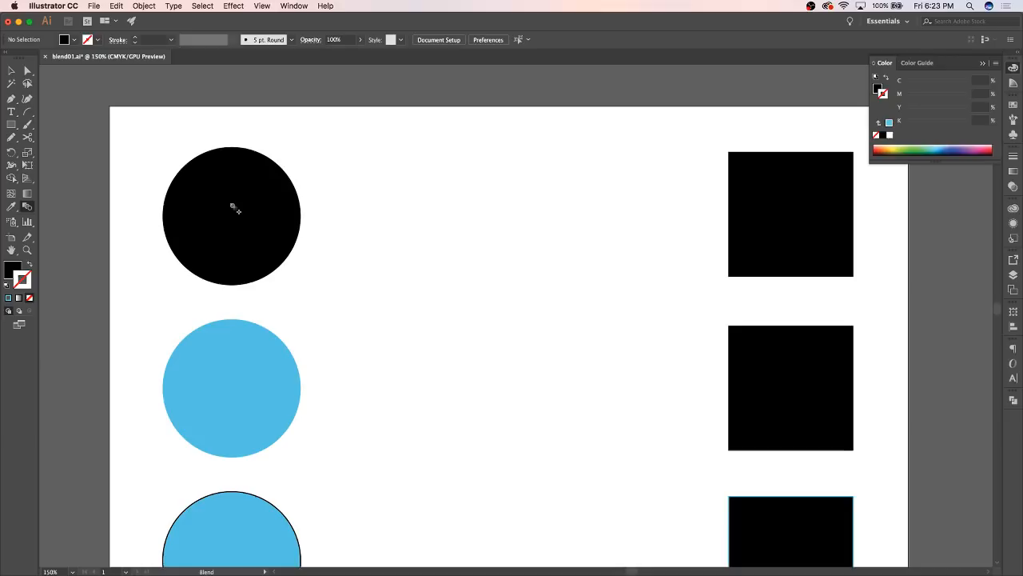
# Blend the top black circle with the black square in its row, check the blend as a single object, and deselect it
pyautogui.click(233, 211)
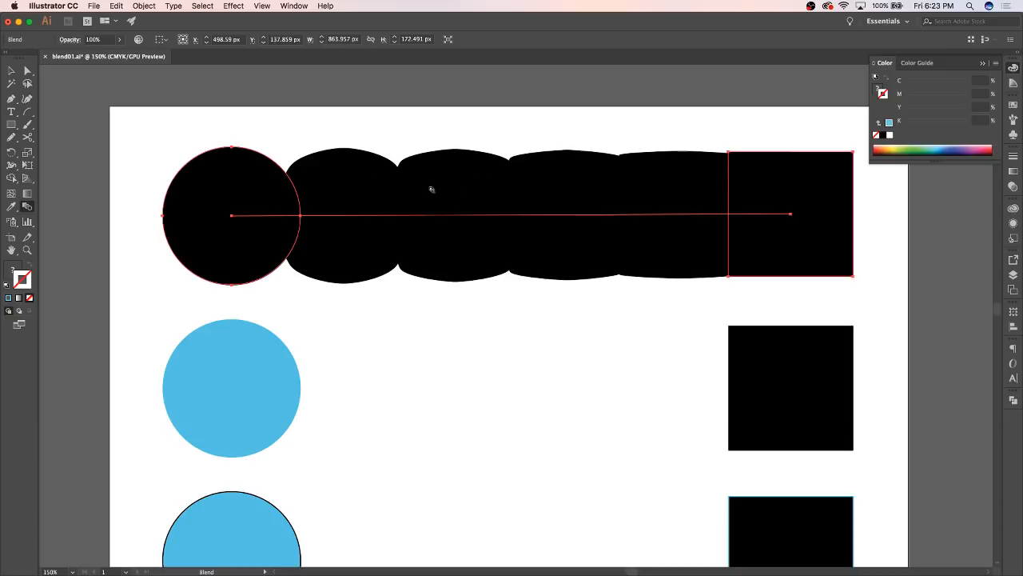
pyautogui.click(11, 70)
pyautogui.click(467, 115)
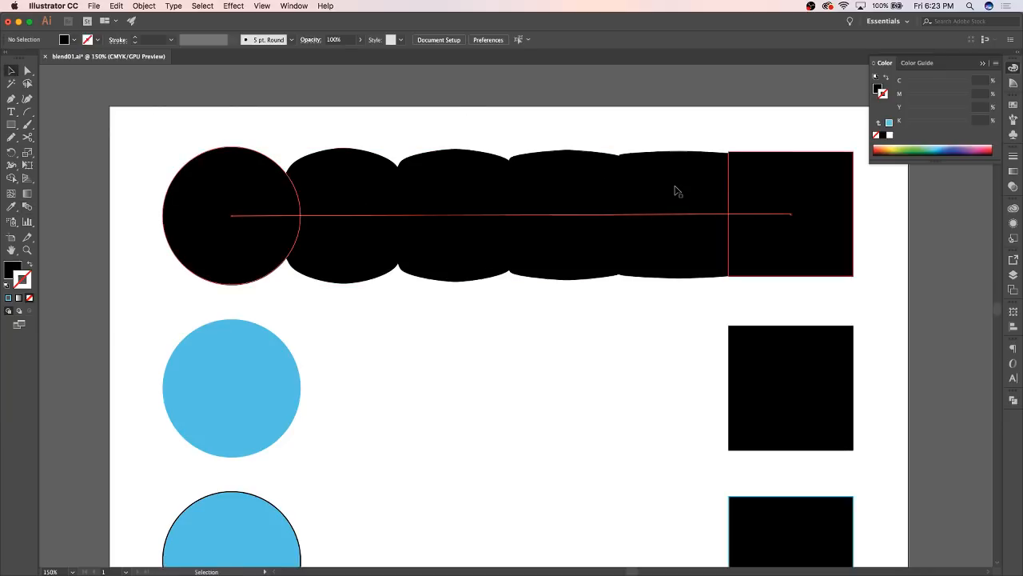
pyautogui.click(686, 248)
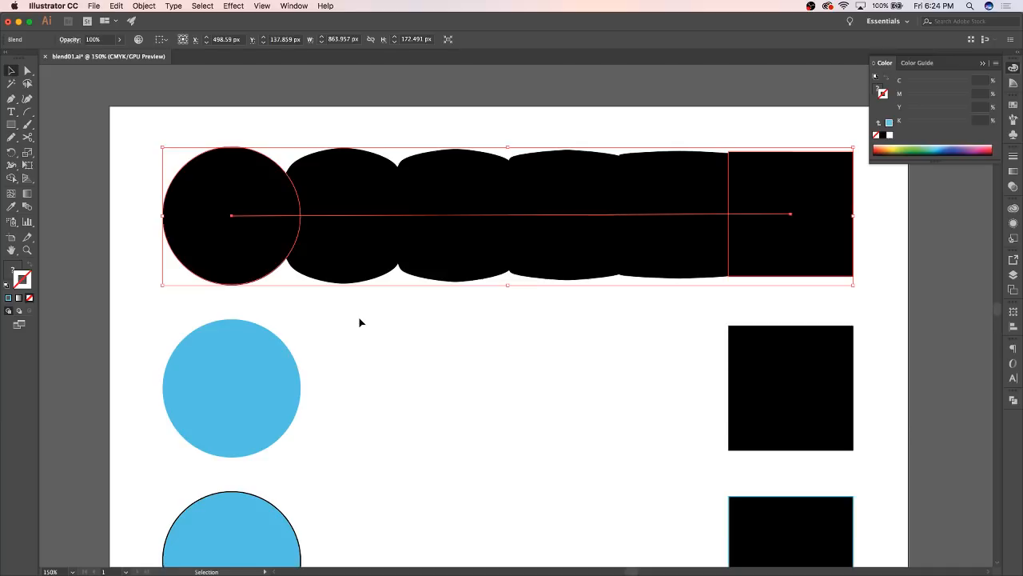
pyautogui.click(396, 393)
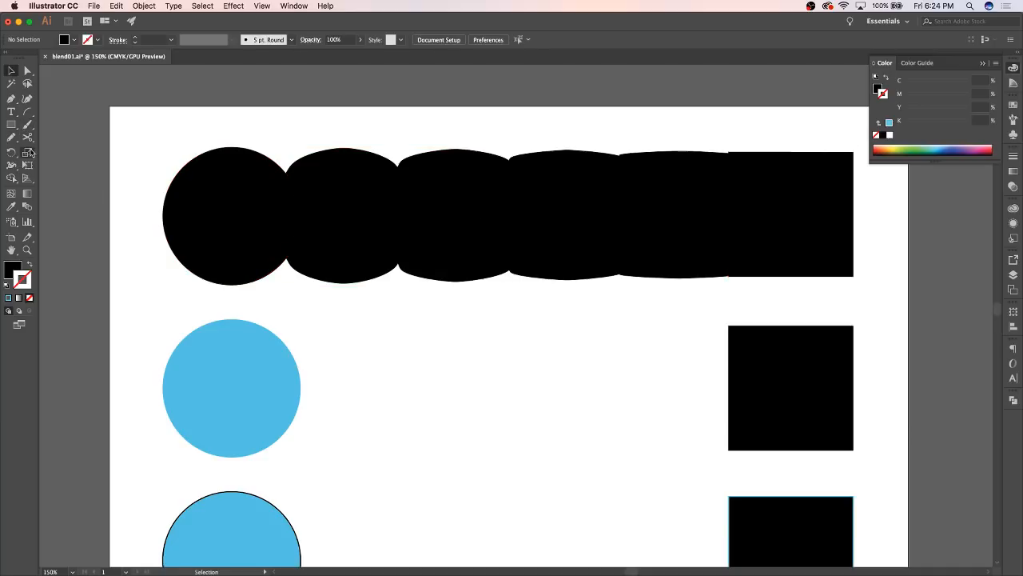
# Blend the middle row's black square with its plain blue circle
pyautogui.click(27, 208)
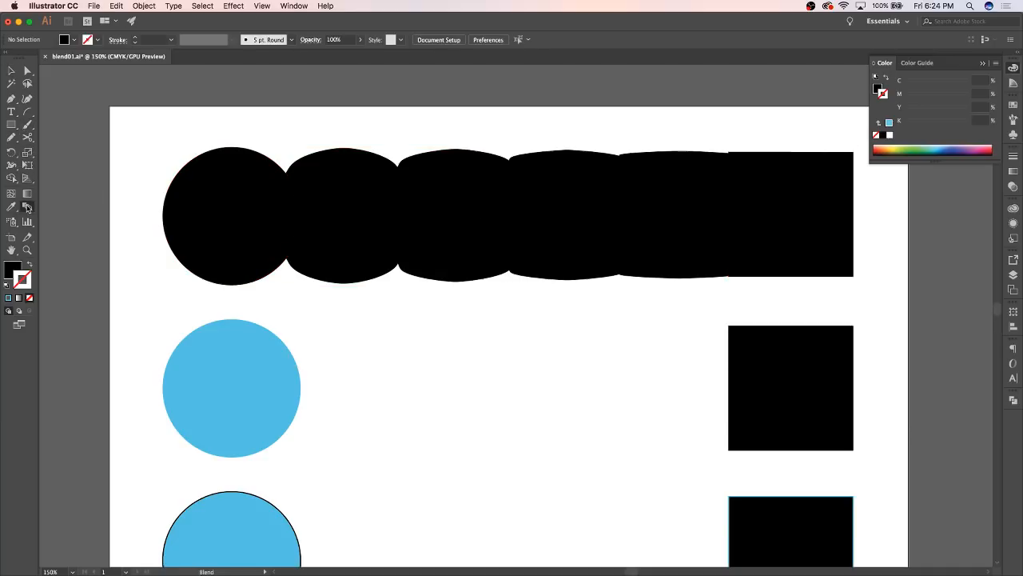
pyautogui.click(770, 373)
pyautogui.click(221, 386)
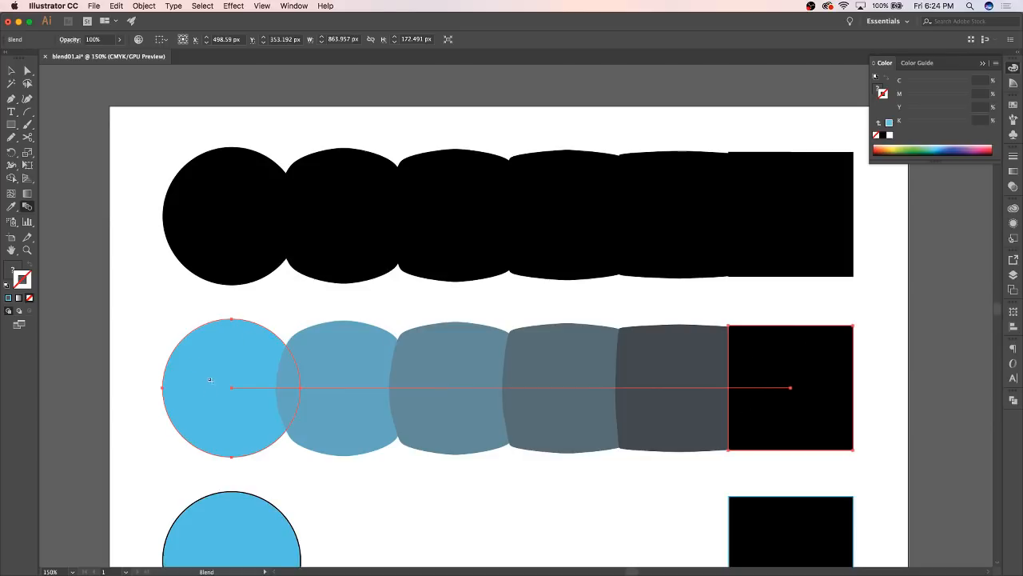
# Blend the bottom row's outlined blue circle with its outlined black square as a separate blend, and deselect it
pyautogui.scroll(-3, 507, 446)
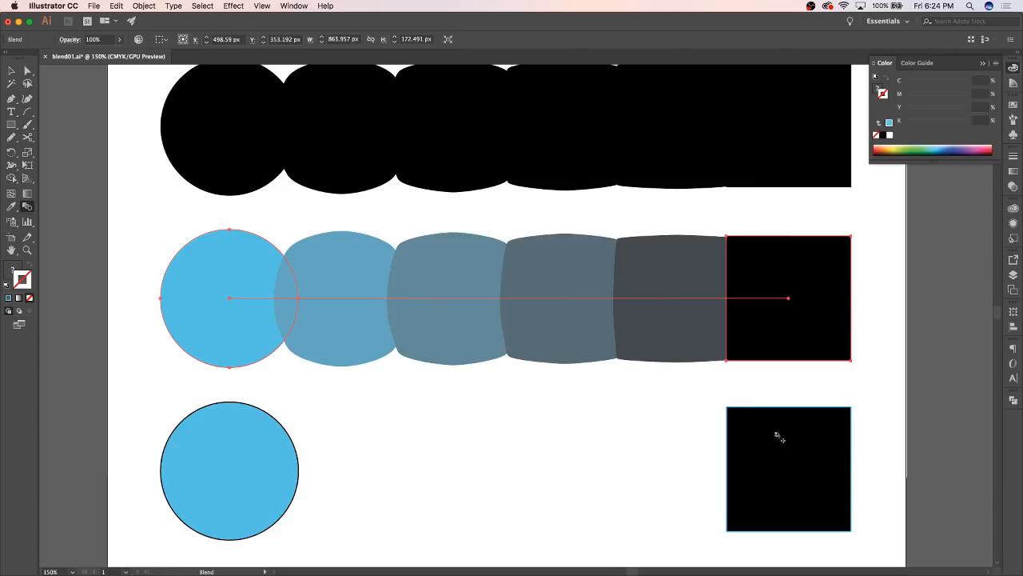
pyautogui.click(777, 436)
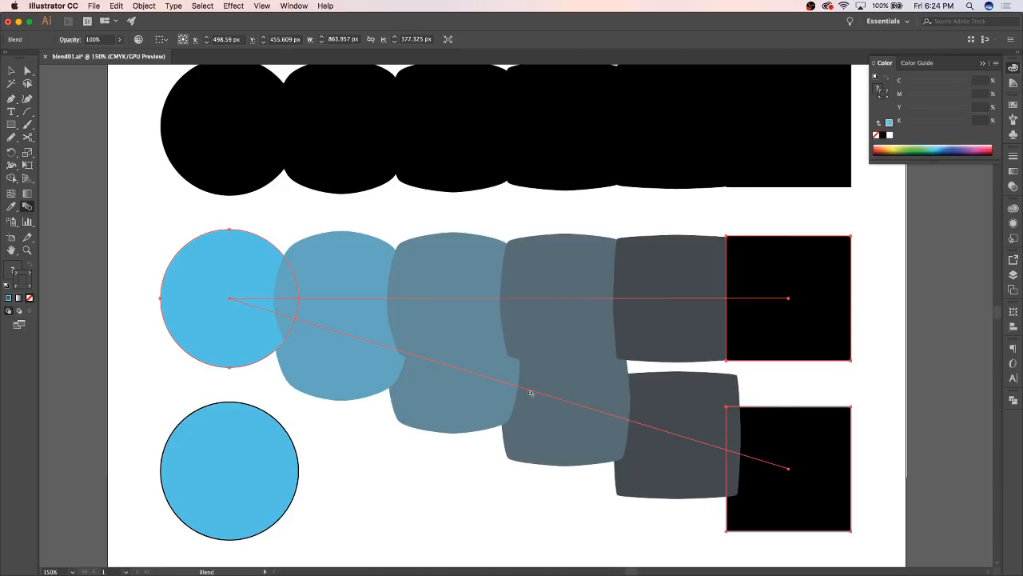
pyautogui.press('super+z')
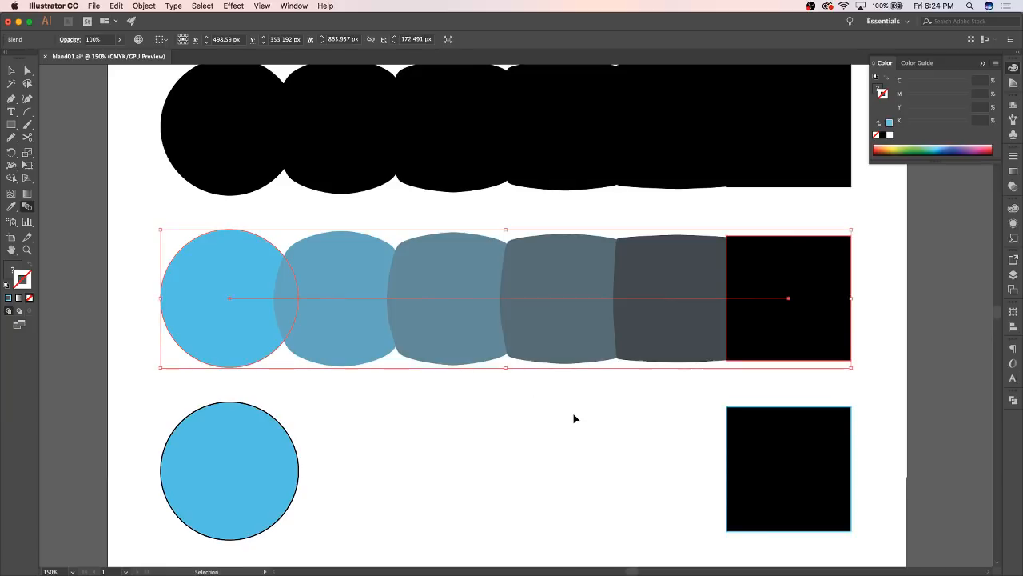
pyautogui.press('super+shift+a')
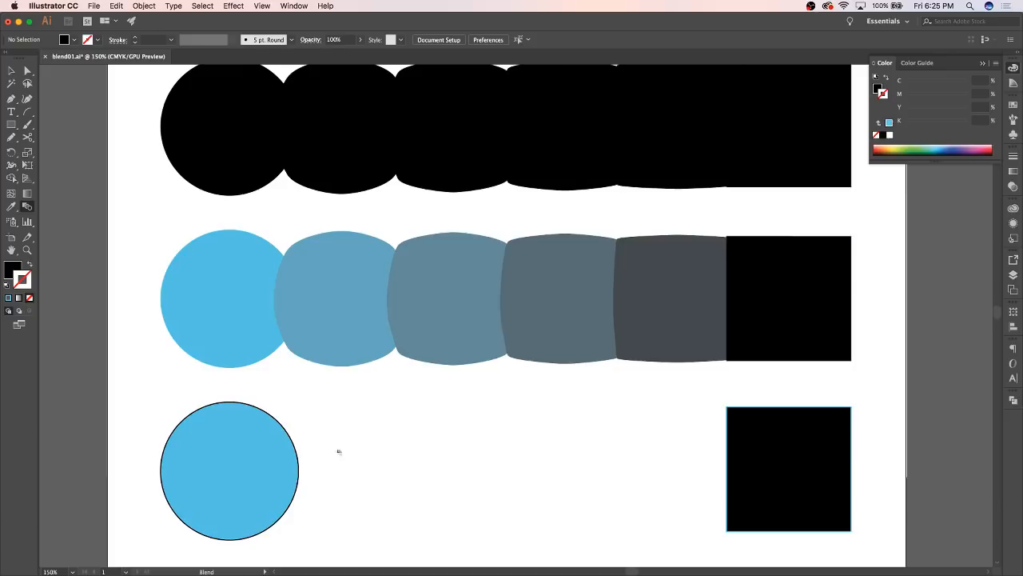
pyautogui.click(251, 464)
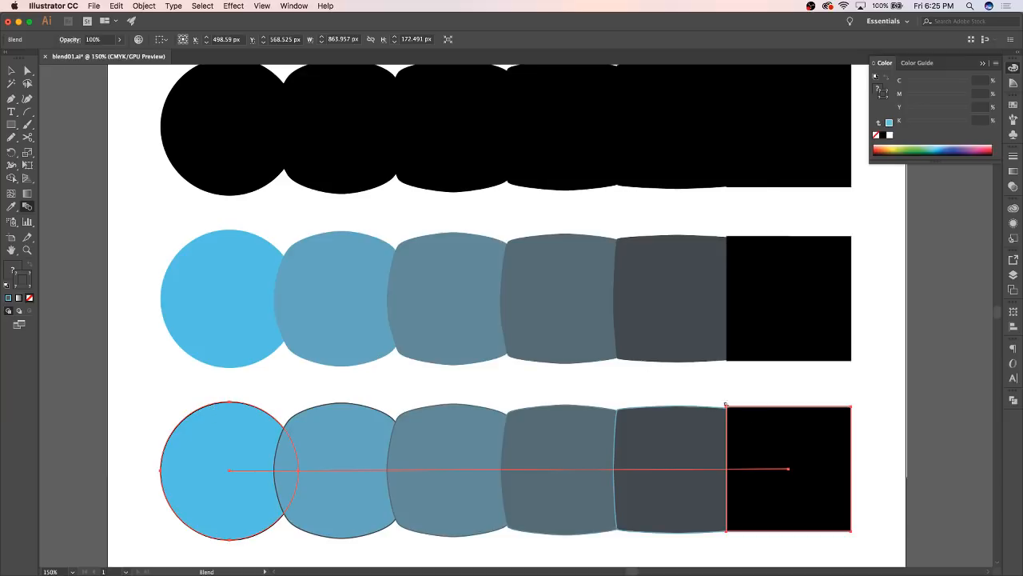
pyautogui.press('v')
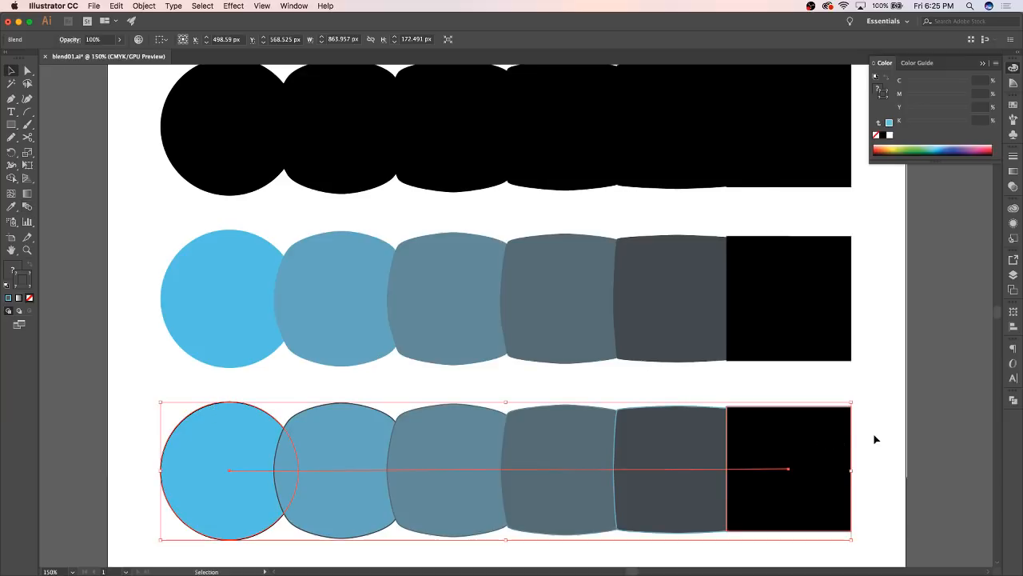
pyautogui.click(874, 439)
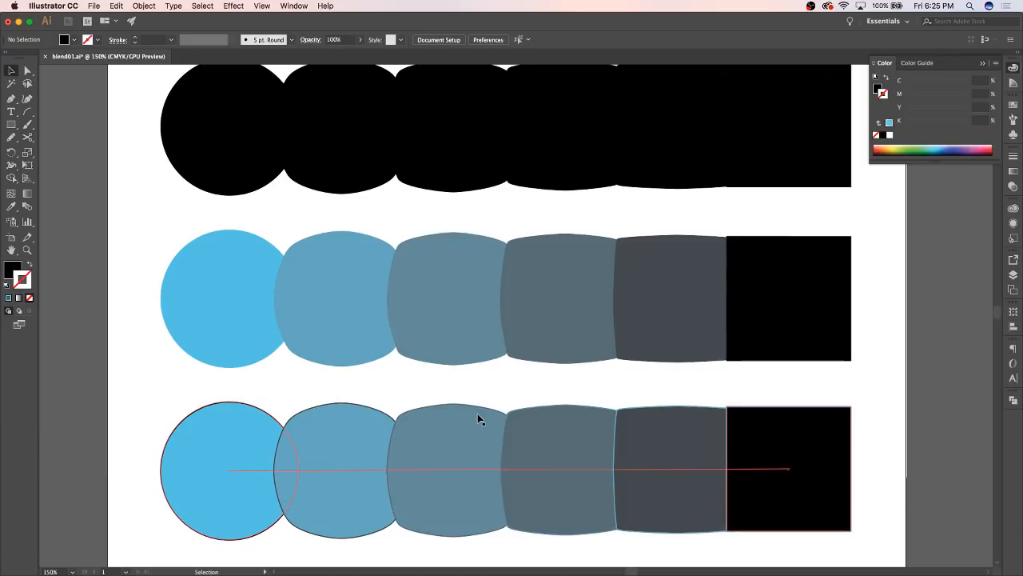
# Select the top blend as a whole and check whether its intermediate shapes can be picked with Direct Selection
pyautogui.scroll(3, 564, 347)
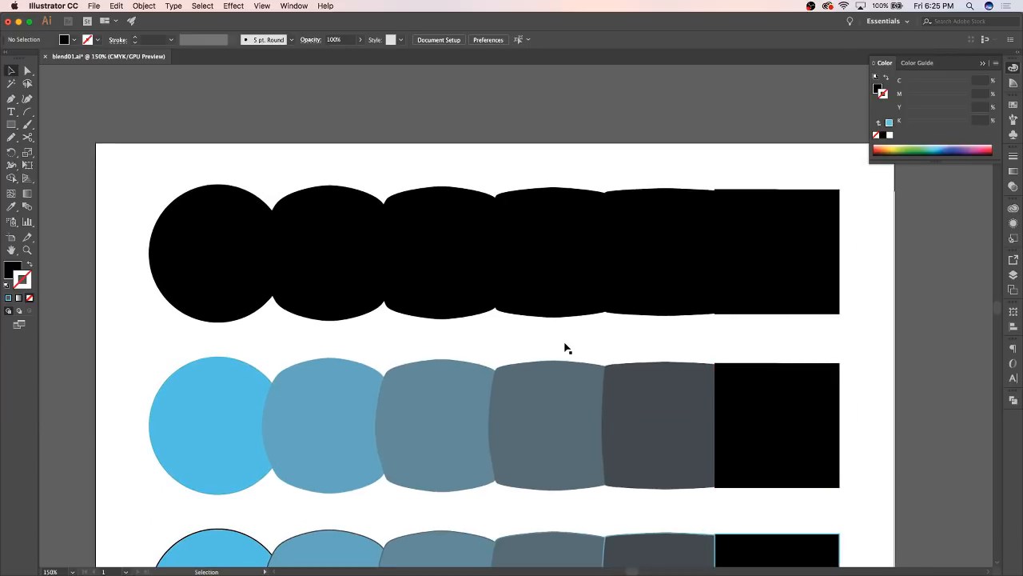
pyautogui.scroll(-2, 565, 347)
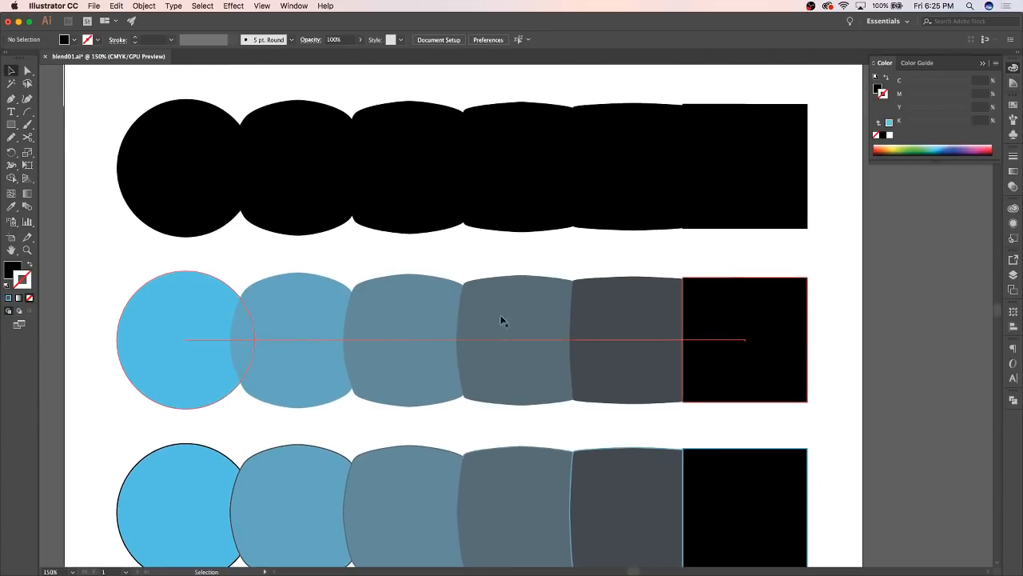
pyautogui.click(27, 70)
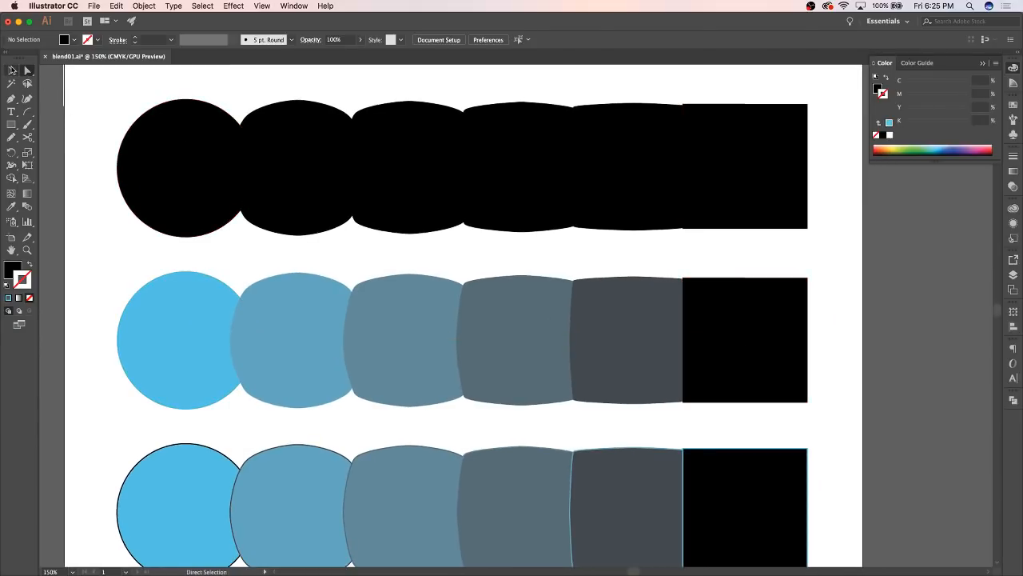
pyautogui.click(11, 70)
pyautogui.click(185, 163)
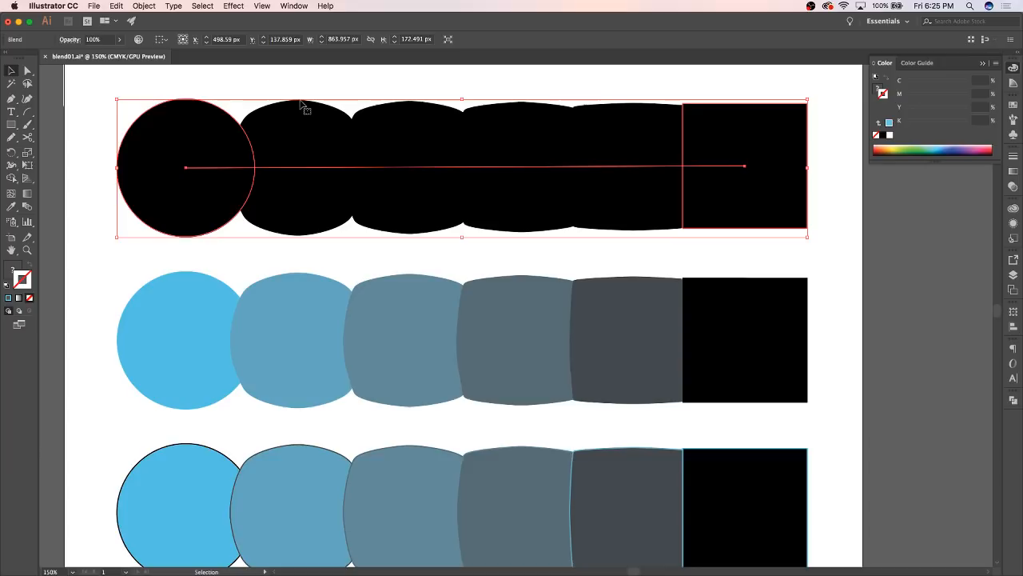
pyautogui.click(27, 70)
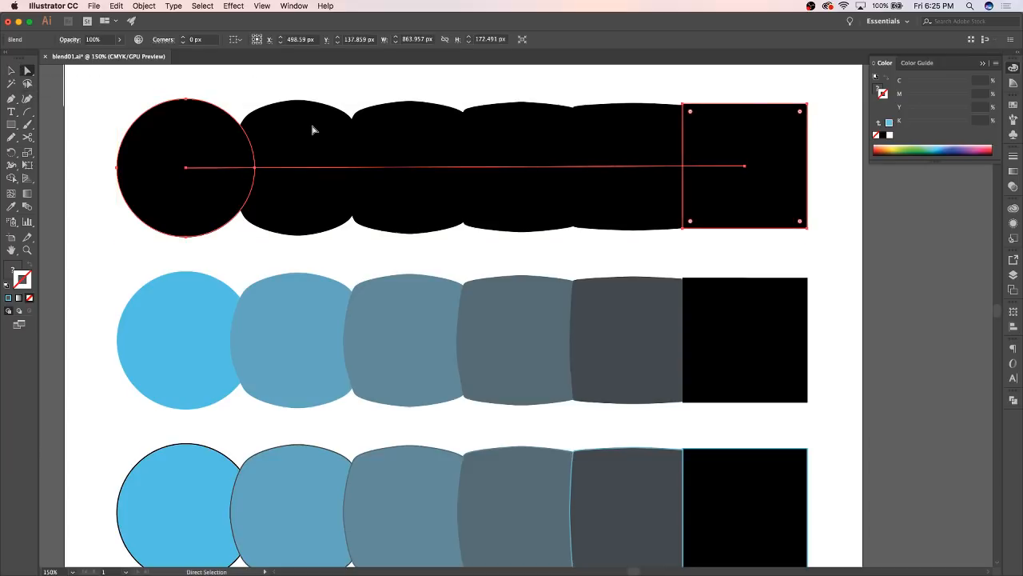
pyautogui.click(281, 96)
pyautogui.click(287, 104)
# Check with Direct Selection which parts of the middle blend can be selected individually, including its end square and circle
pyautogui.click(290, 328)
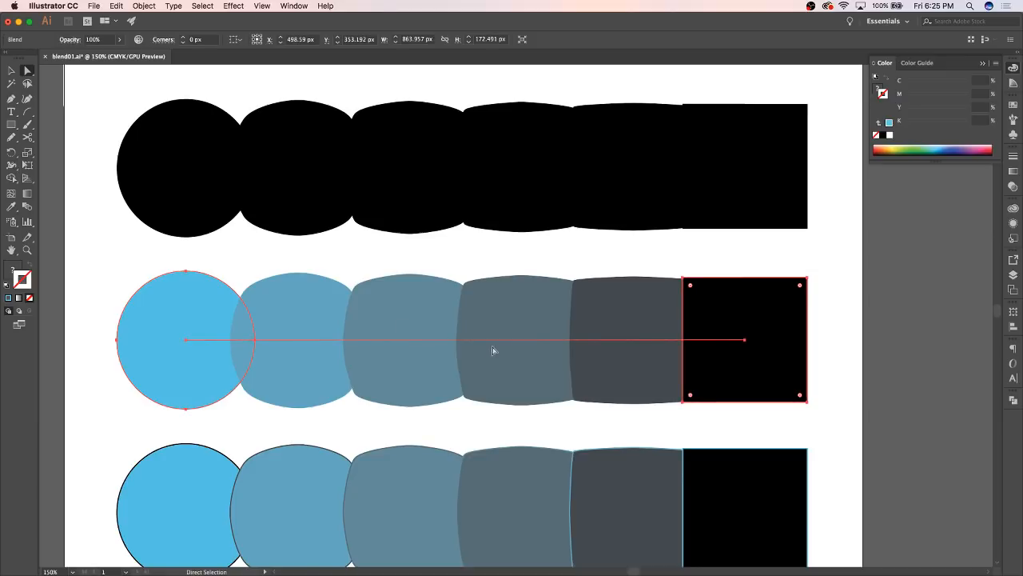
pyautogui.click(590, 258)
pyautogui.click(745, 298)
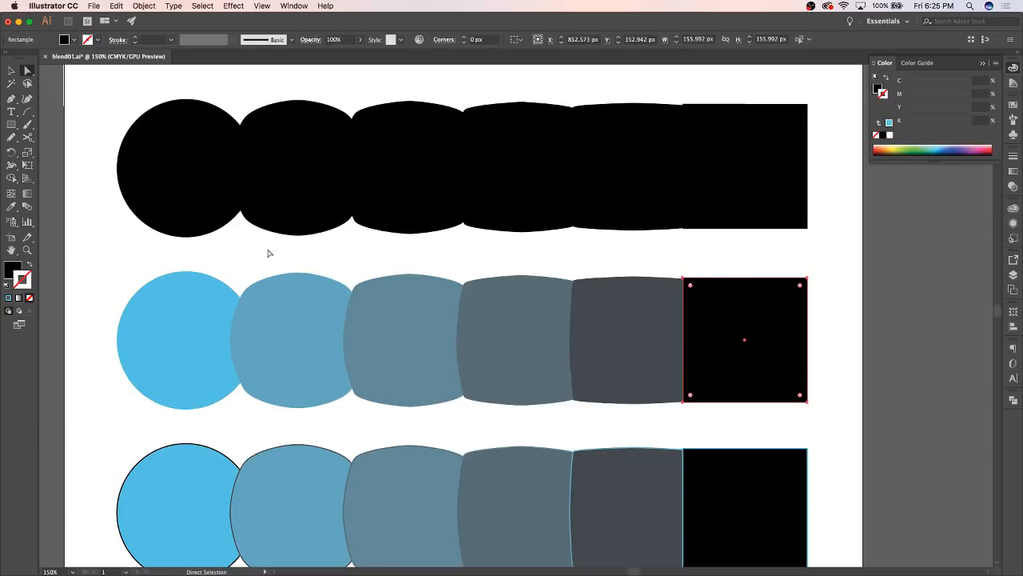
pyautogui.click(193, 320)
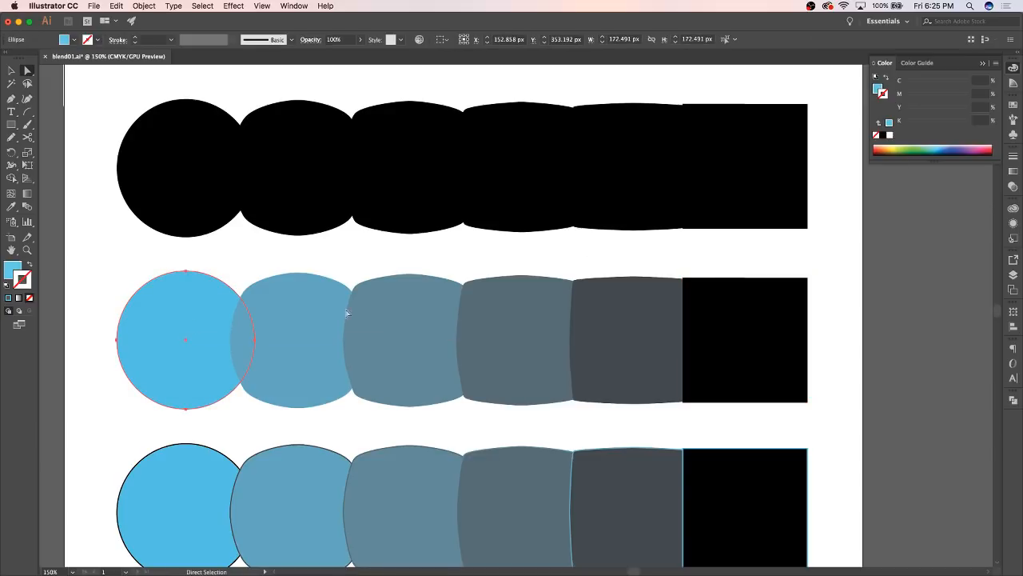
# Fill the middle blend's end square with yellow, about C 3.53, M 0, Y 74.51, K 0
pyautogui.click(767, 307)
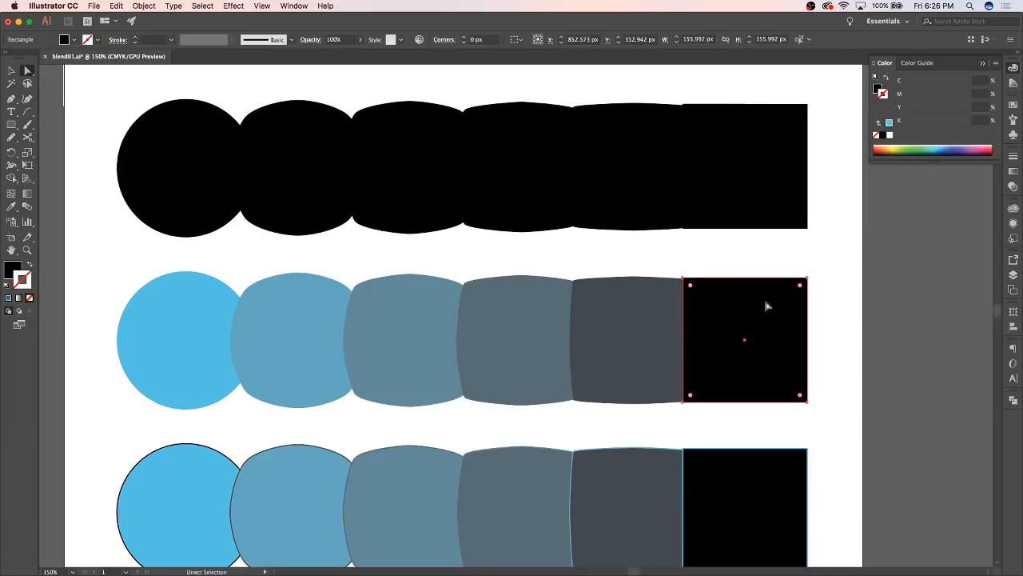
pyautogui.click(877, 87)
pyautogui.click(893, 147)
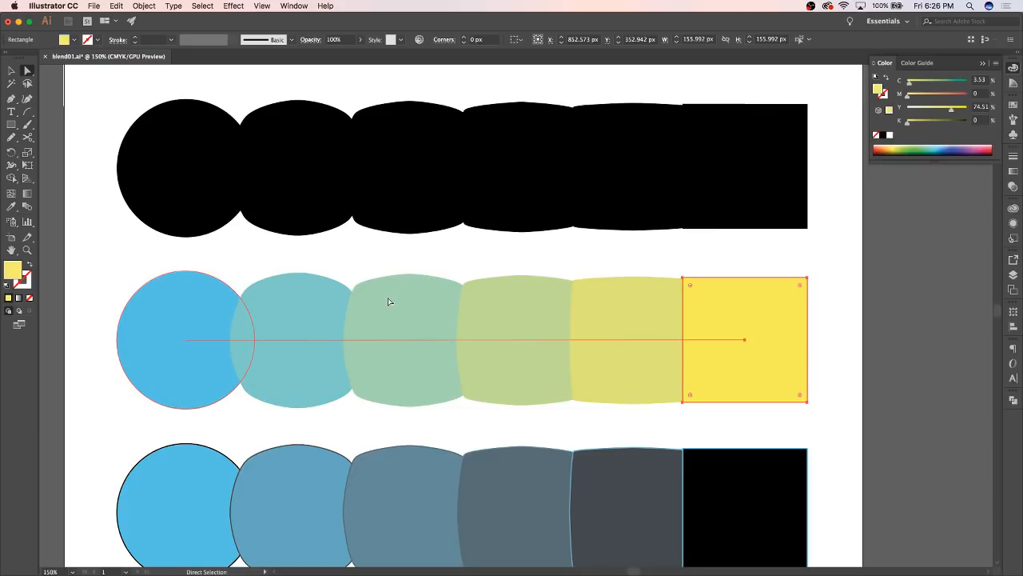
pyautogui.click(696, 259)
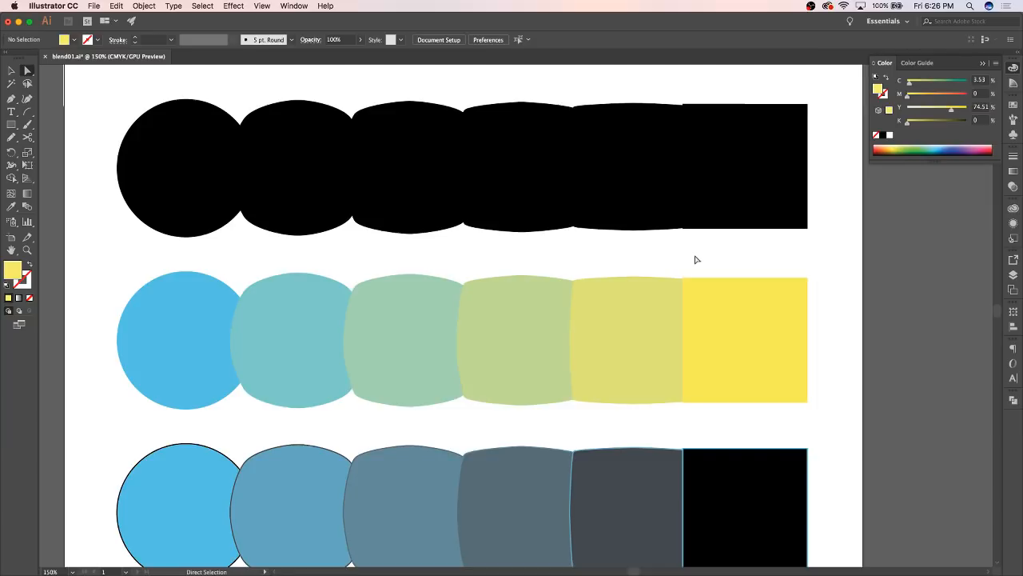
# Move the yellow square's upper-right anchor point inward past its centre, to about X 817.67 px, Y 387.67 px
pyautogui.click(773, 297)
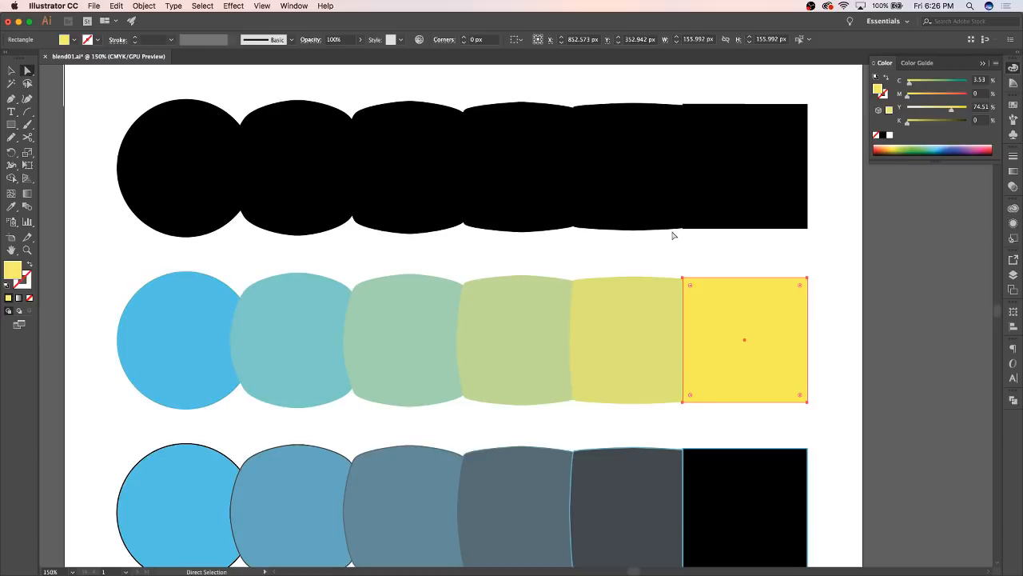
pyautogui.click(727, 263)
pyautogui.click(737, 303)
pyautogui.moveTo(809, 278); pyautogui.dragTo(829, 256)
pyautogui.press('super+z')
pyautogui.click(823, 263)
pyautogui.moveTo(809, 278); pyautogui.dragTo(724, 361)
pyautogui.click(264, 320)
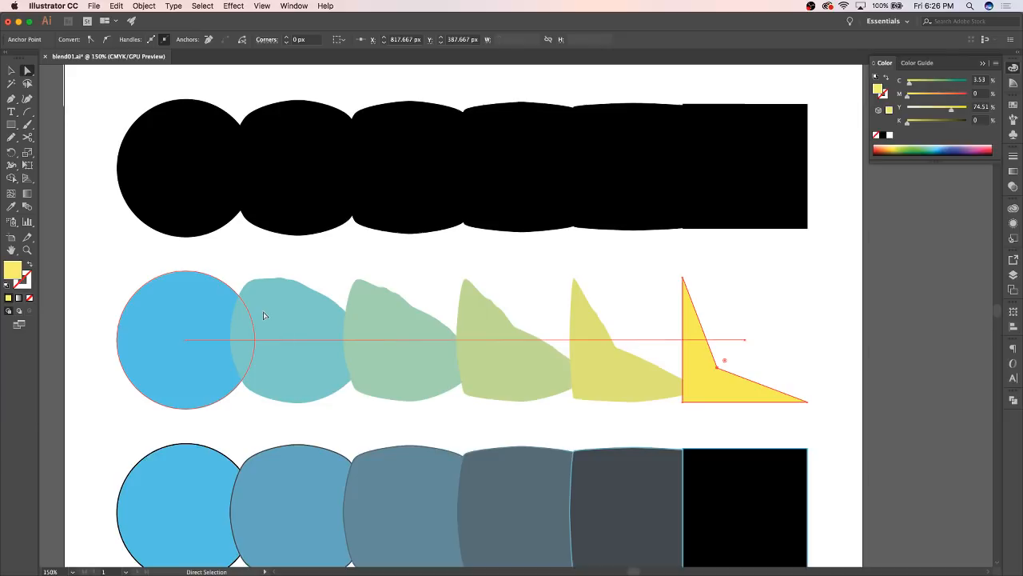
pyautogui.click(660, 327)
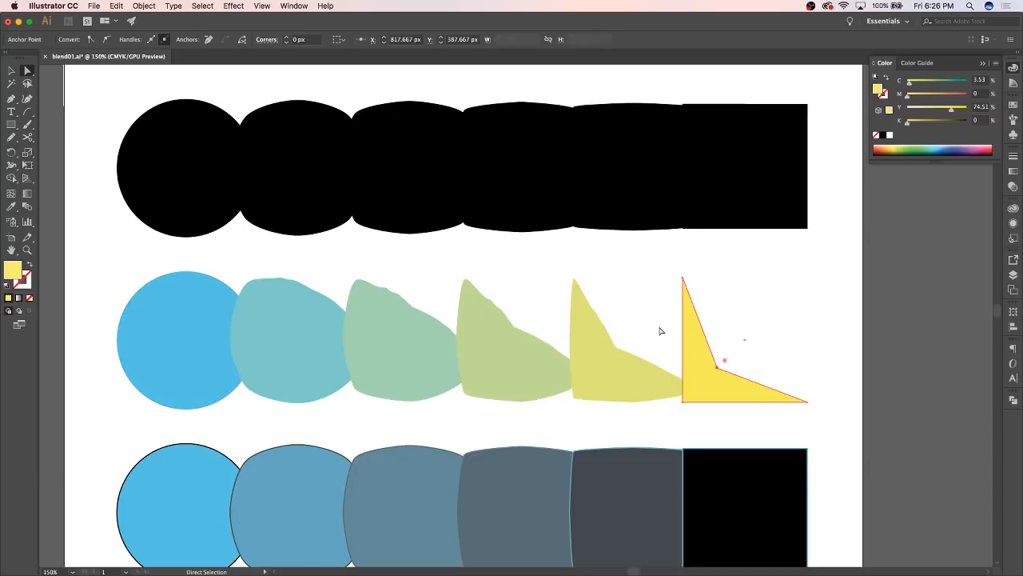
pyautogui.click(184, 297)
pyautogui.moveTo(183, 297); pyautogui.dragTo(137, 303)
pyautogui.press('super+z')
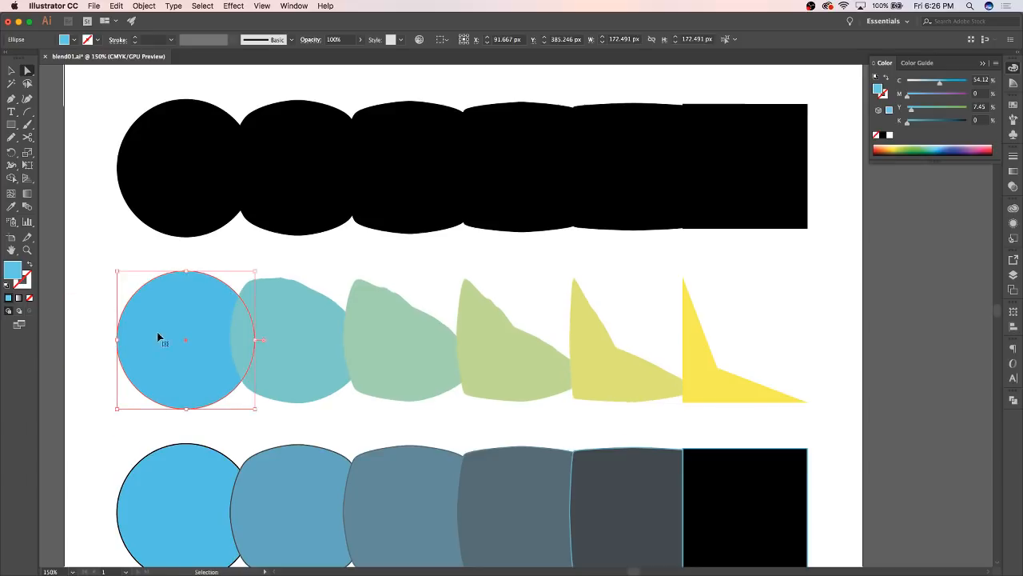
# Pull the left anchor point of the middle blend's blue circle inward past its centre to form a crescent
pyautogui.moveTo(118, 341); pyautogui.dragTo(216, 349)
pyautogui.click(141, 349)
pyautogui.click(145, 333)
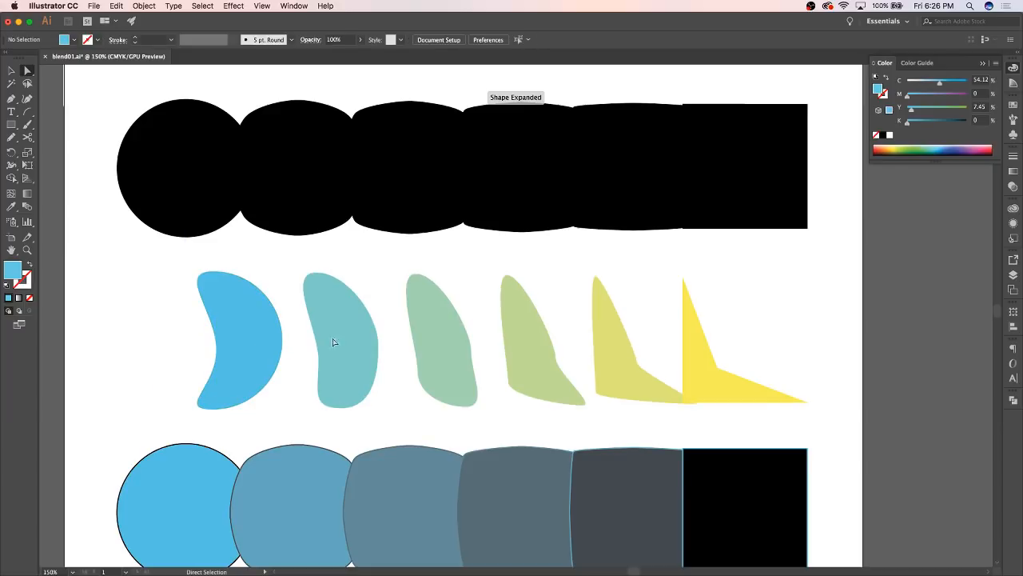
# Spread the middle blend by moving the blue crescent left and the yellow end shape about 58 px right
pyautogui.moveTo(254, 311); pyautogui.dragTo(185, 306)
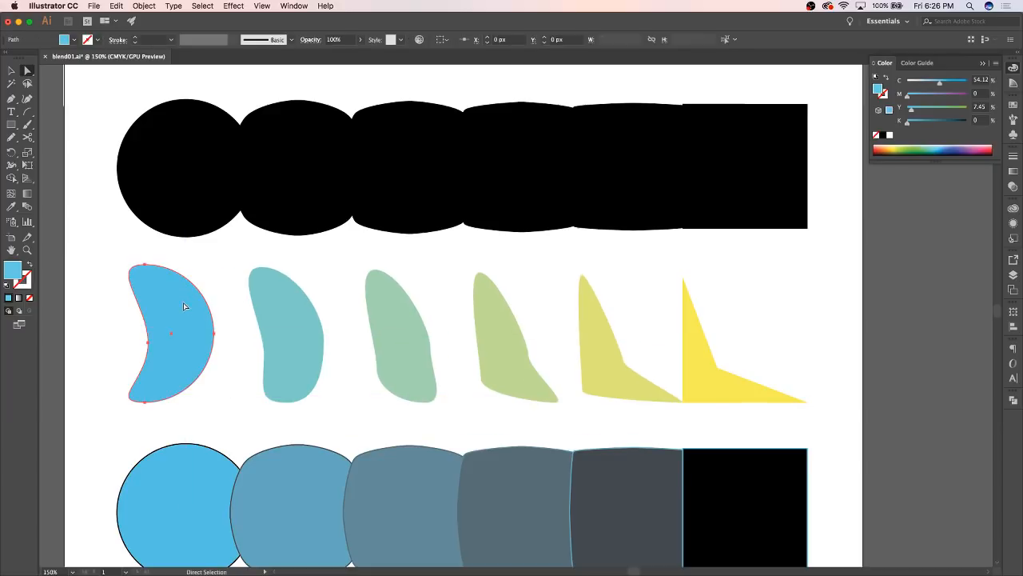
pyautogui.click(714, 381)
pyautogui.moveTo(715, 381); pyautogui.dragTo(790, 393)
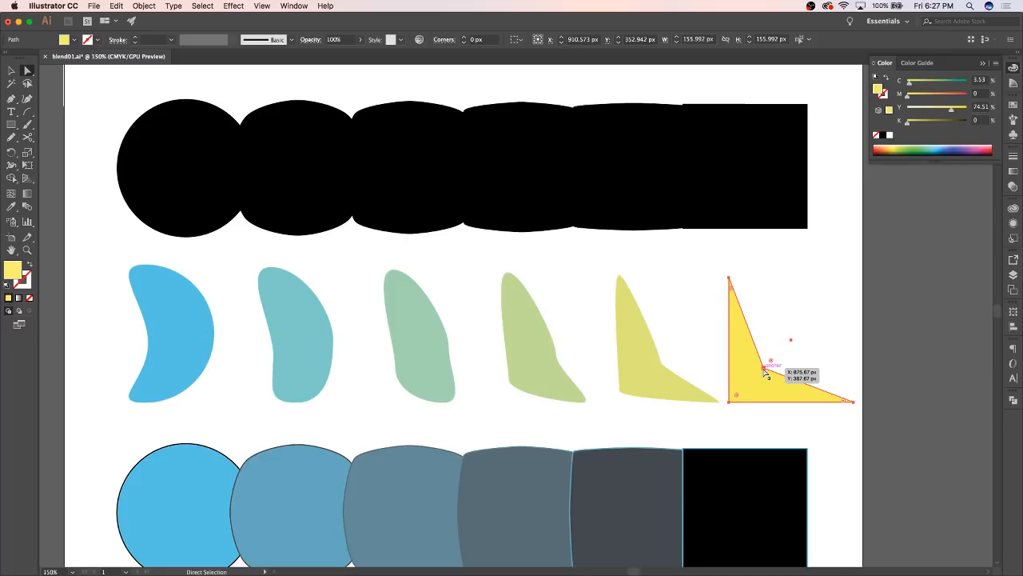
# Nudge the yellow end shape slightly right, and move its upper-left anchor point inward to about X 871.67 px, Y 261.67 px
pyautogui.moveTo(764, 370)
pyautogui.mouseDown()
pyautogui.moveTo(793, 340)
pyautogui.moveTo(760, 360)
pyautogui.moveTo(766, 368)
pyautogui.mouseUp()
pyautogui.click(795, 299)
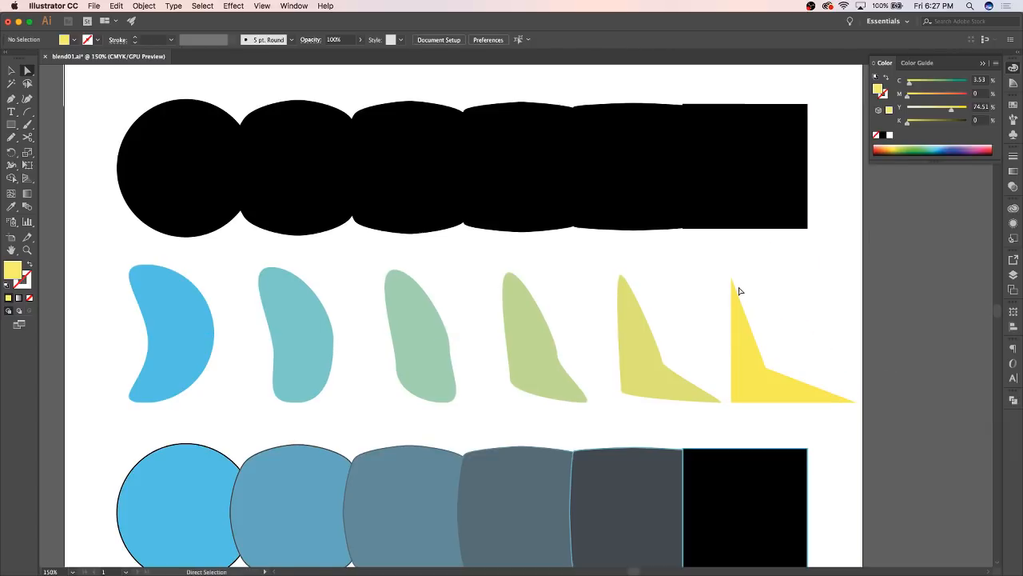
pyautogui.moveTo(735, 279); pyautogui.dragTo(760, 268)
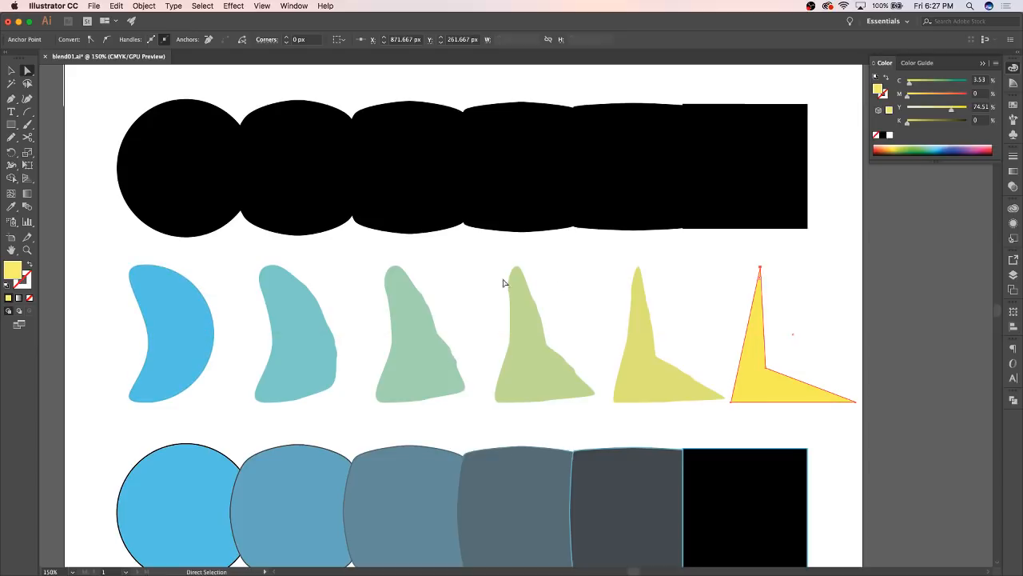
# Open the blend options for the middle blend and preview it with 8 specified steps
pyautogui.click(12, 70)
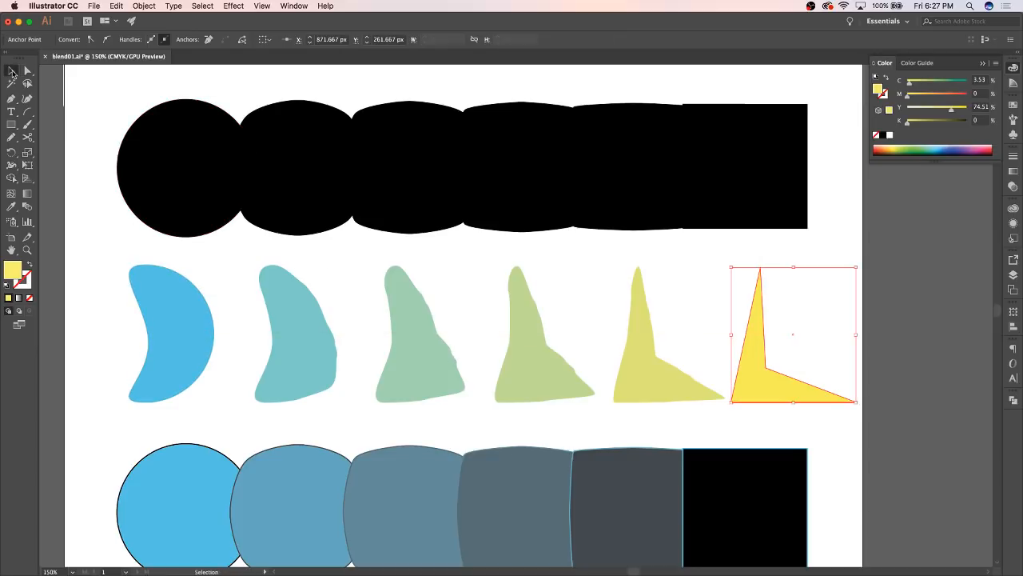
pyautogui.click(170, 330)
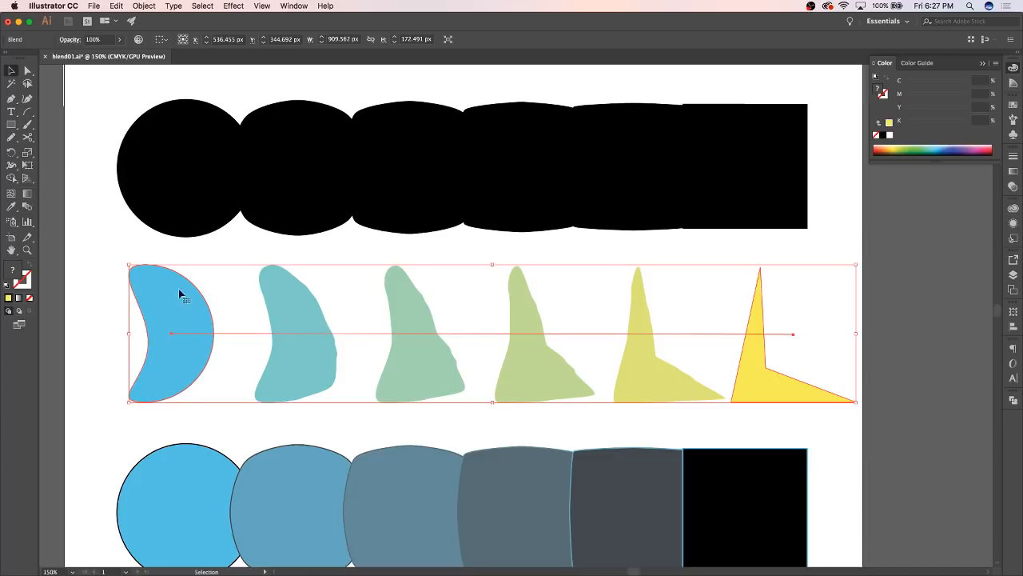
pyautogui.doubleClick(27, 207)
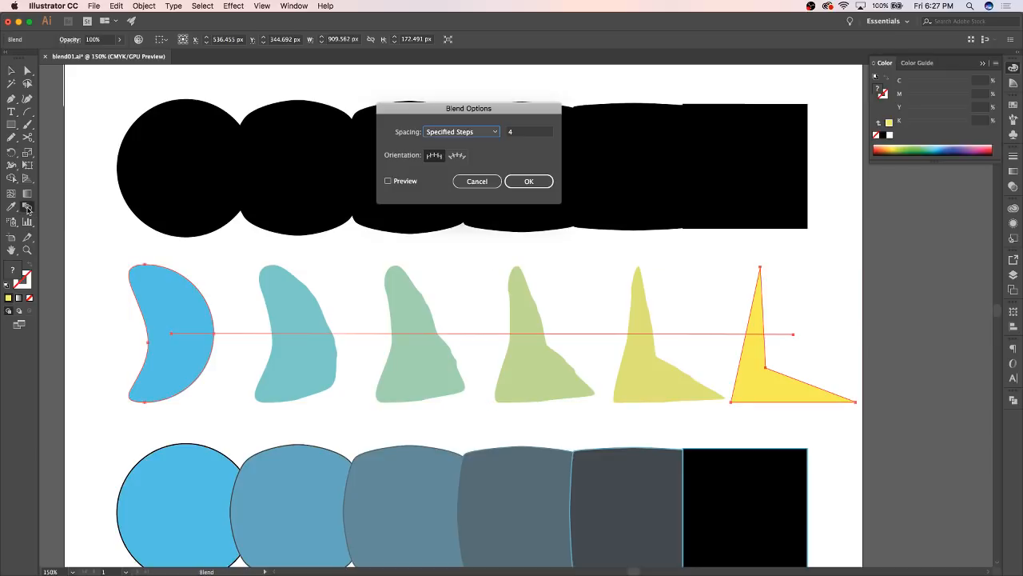
pyautogui.click(517, 135)
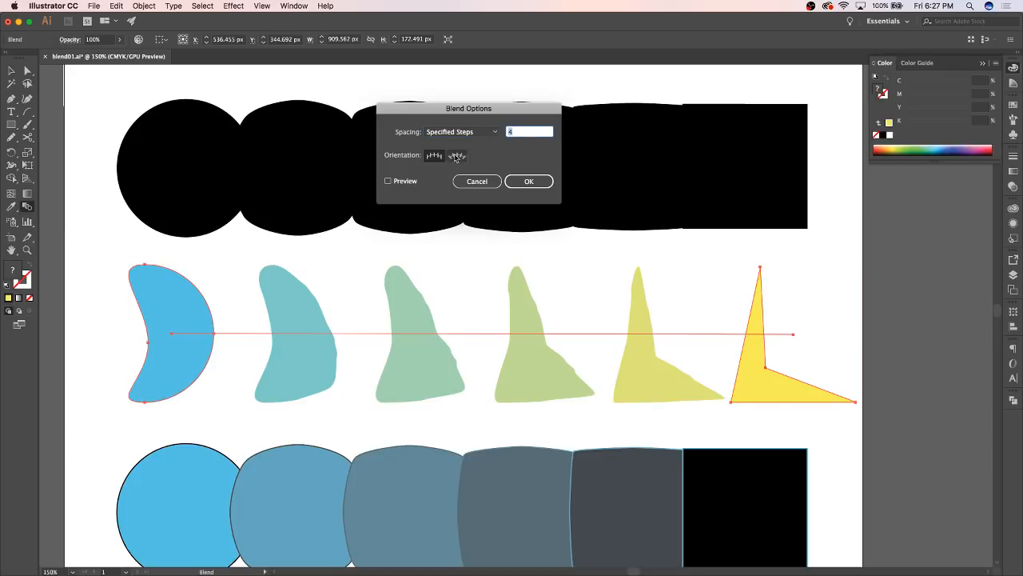
pyautogui.click(388, 181)
pyautogui.click(518, 133)
pyautogui.write('8')
pyautogui.click(387, 182)
pyautogui.click(388, 182)
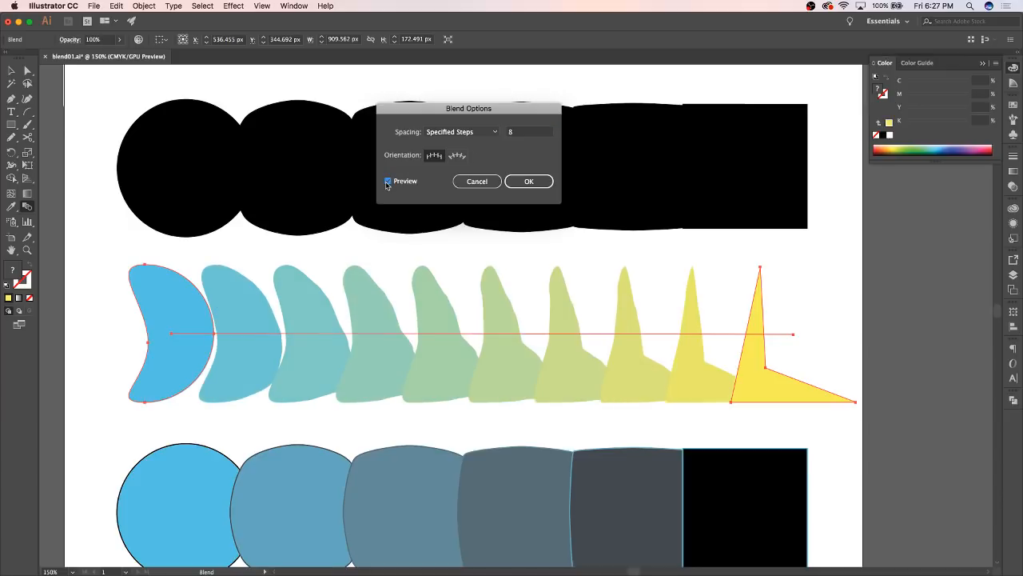
# Set the middle blend's spacing to 20 specified steps, preview it and apply the change
pyautogui.click(517, 134)
pyautogui.write('20')
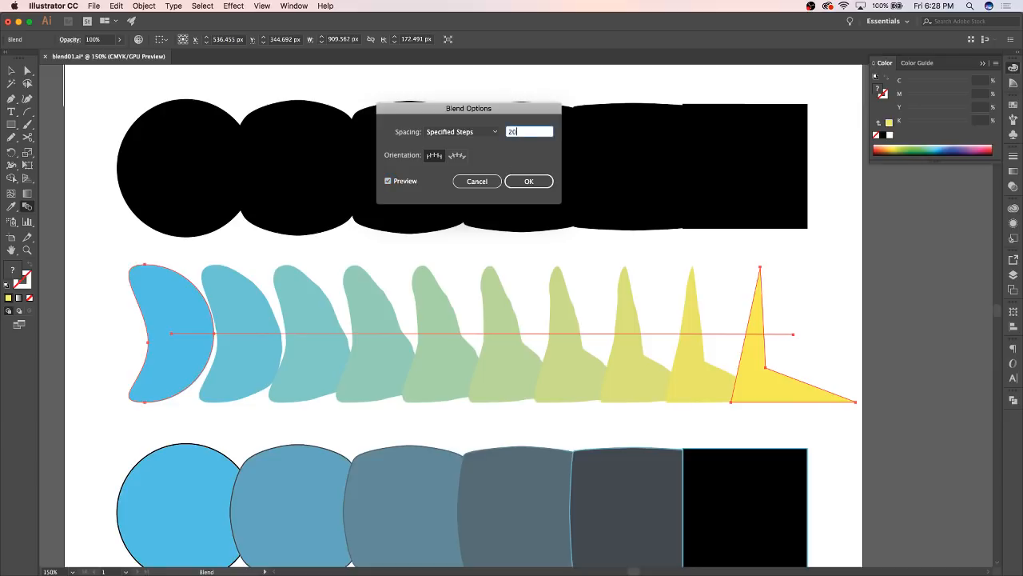
pyautogui.click(387, 182)
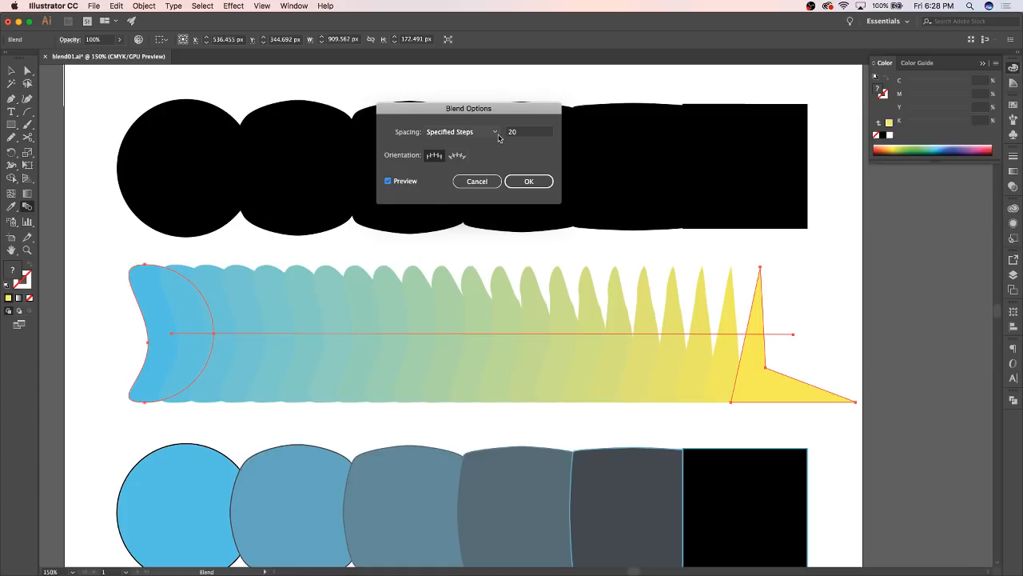
pyautogui.click(528, 181)
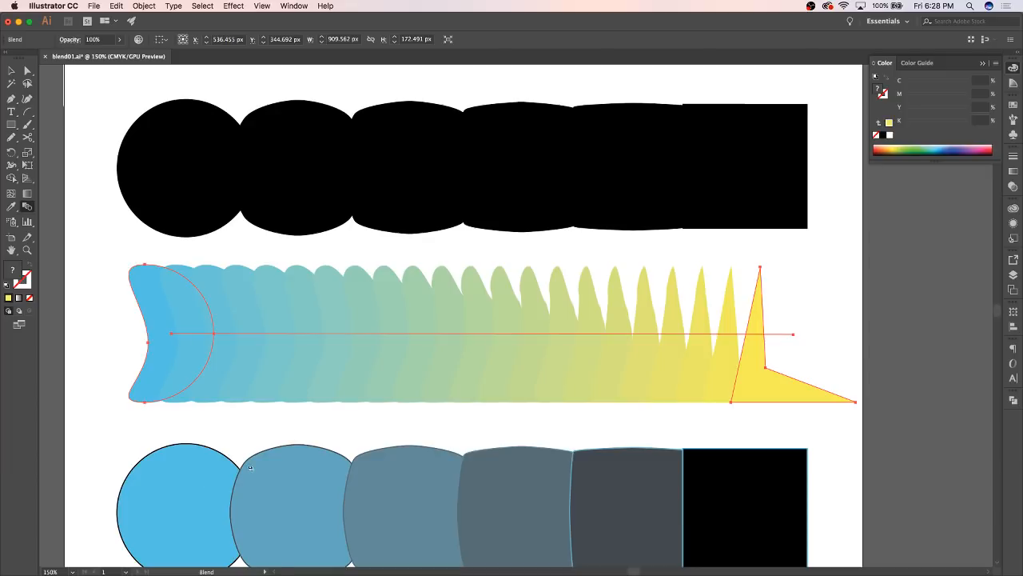
# Open the blend options for the bottom blue-to-black blend and preview it with Smooth Color spacing
pyautogui.click(323, 419)
pyautogui.press('v')
pyautogui.click(754, 481)
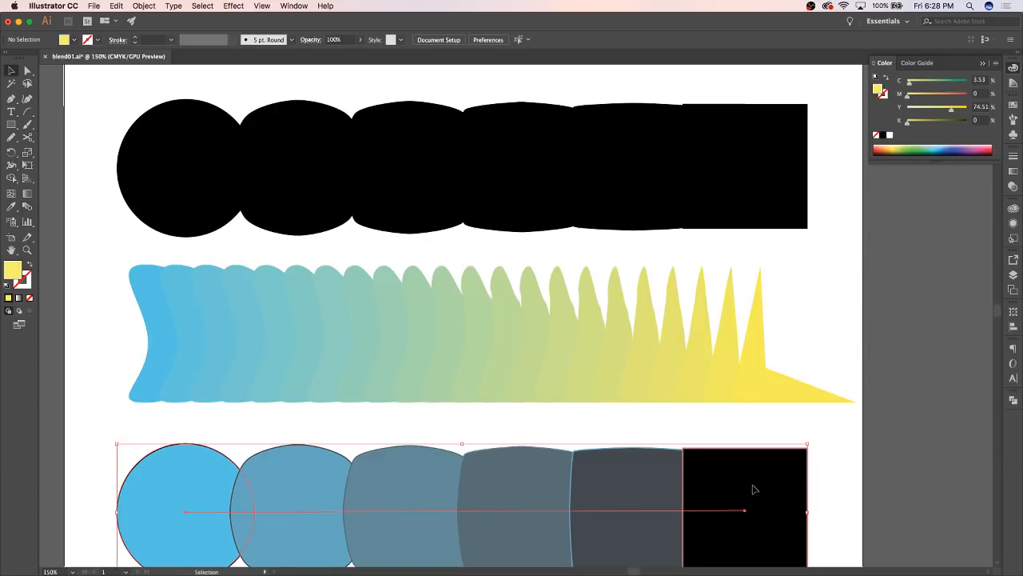
pyautogui.scroll(-2, 721, 456)
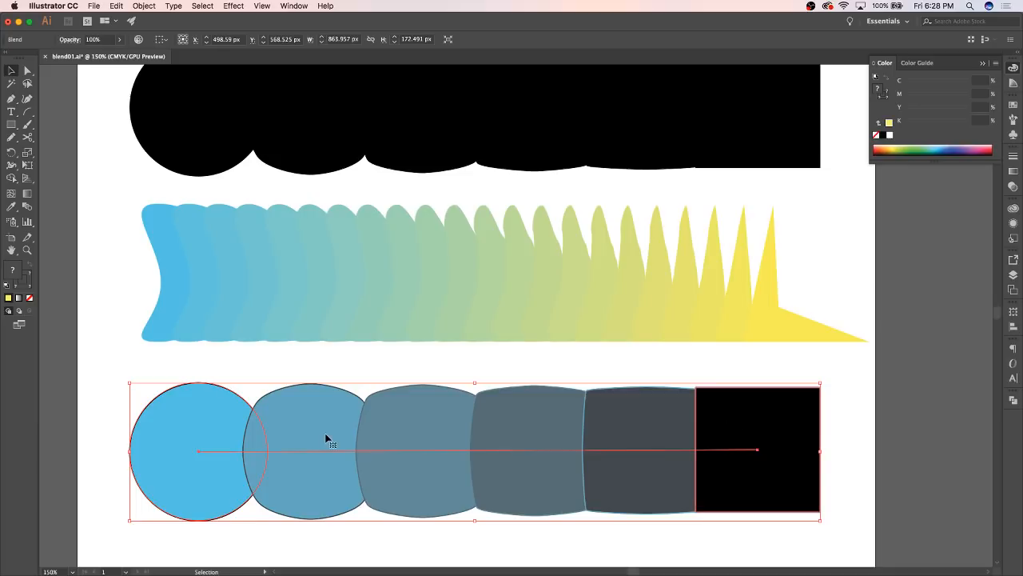
pyautogui.click(146, 7)
pyautogui.moveTo(192, 263)
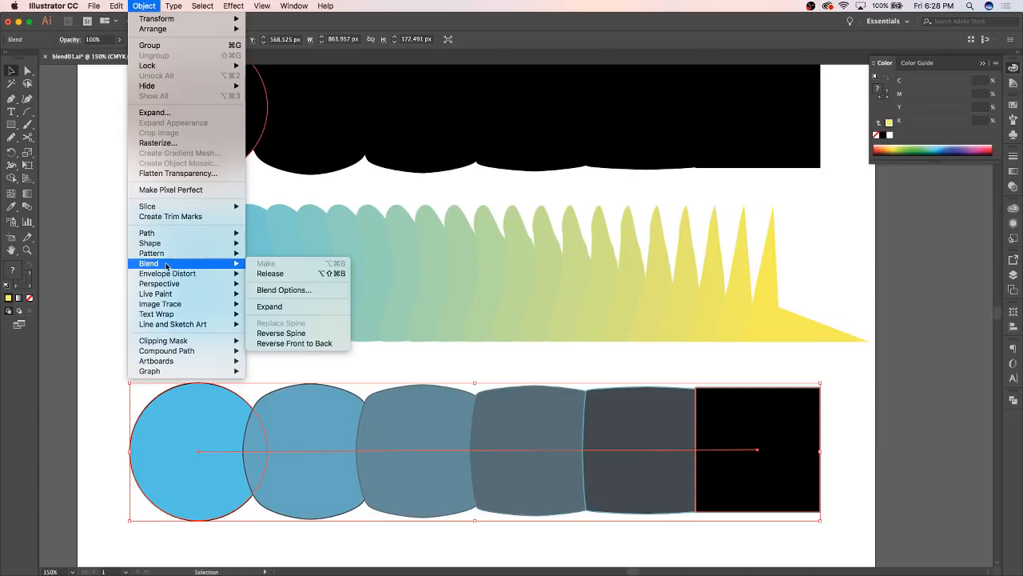
pyautogui.click(276, 291)
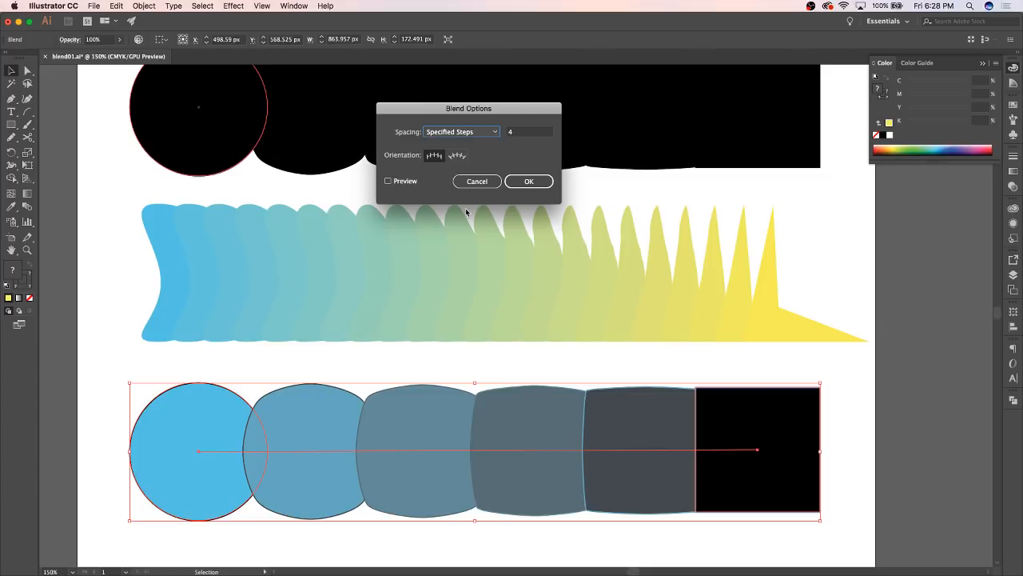
pyautogui.moveTo(438, 113); pyautogui.dragTo(468, 192)
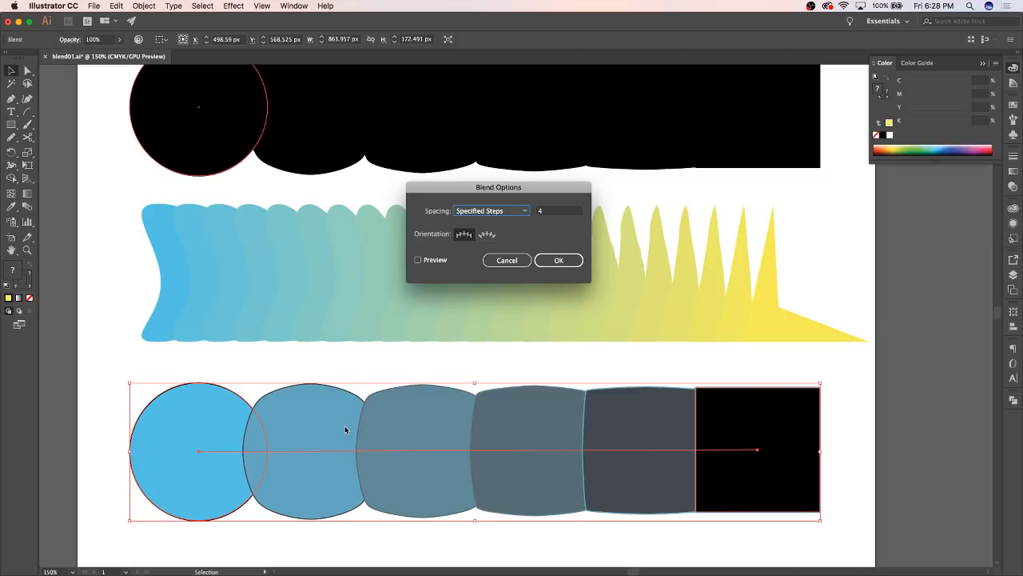
pyautogui.click(524, 212)
pyautogui.click(499, 222)
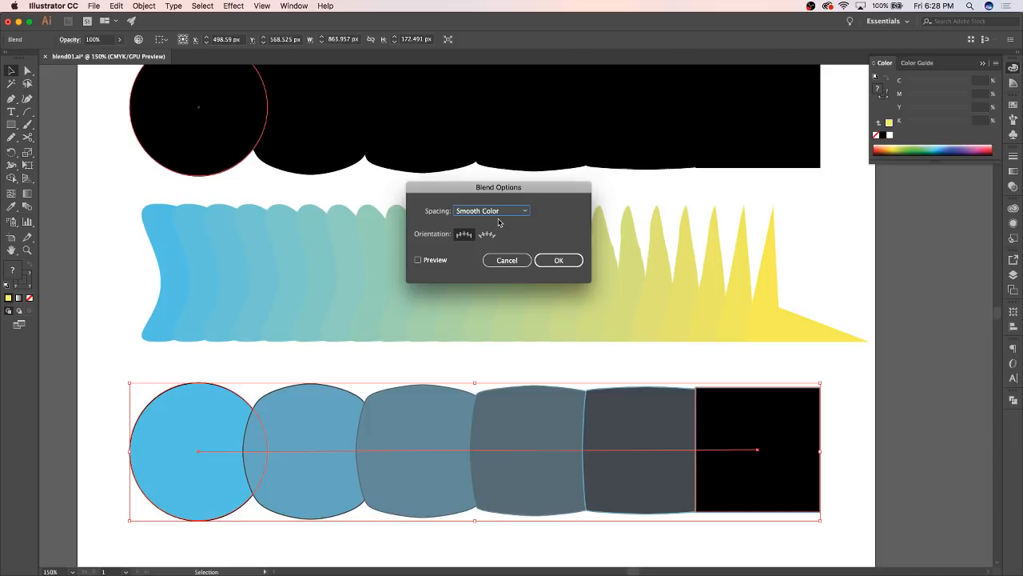
pyautogui.click(418, 260)
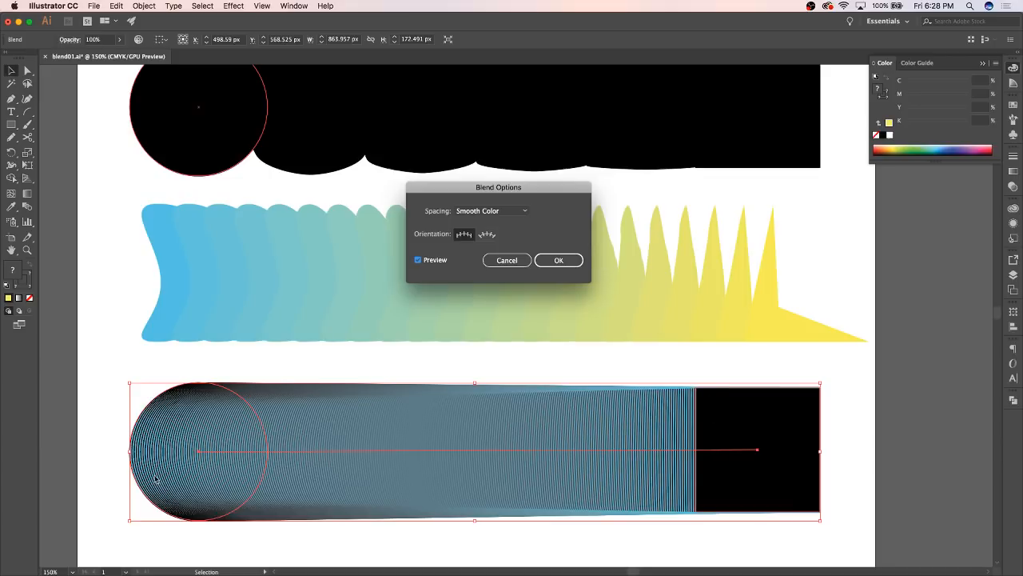
# Compare the bottom blend with Specified Steps spacing, return it to Smooth Color and apply
pyautogui.click(499, 211)
pyautogui.click(487, 233)
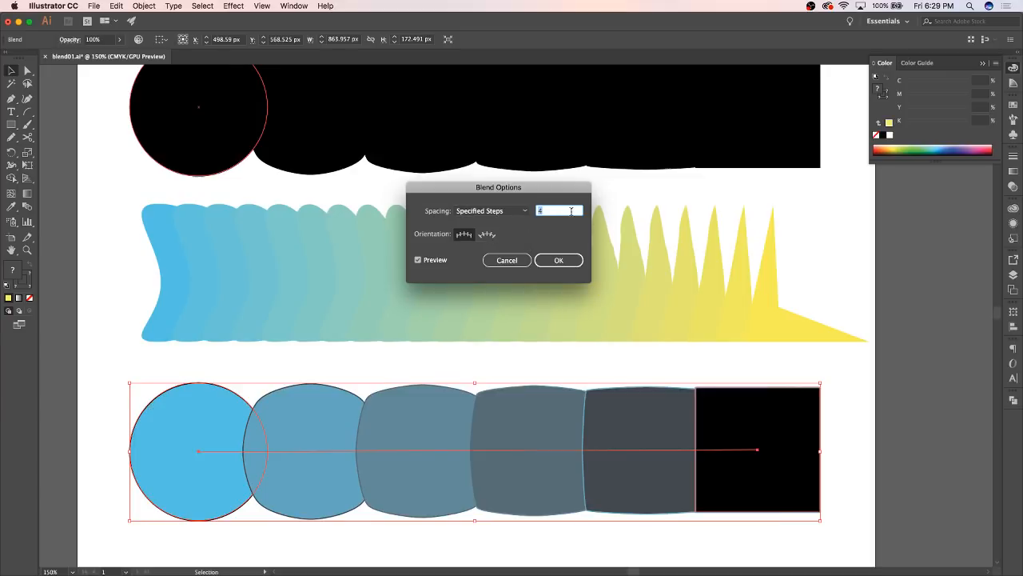
pyautogui.click(506, 210)
pyautogui.click(501, 222)
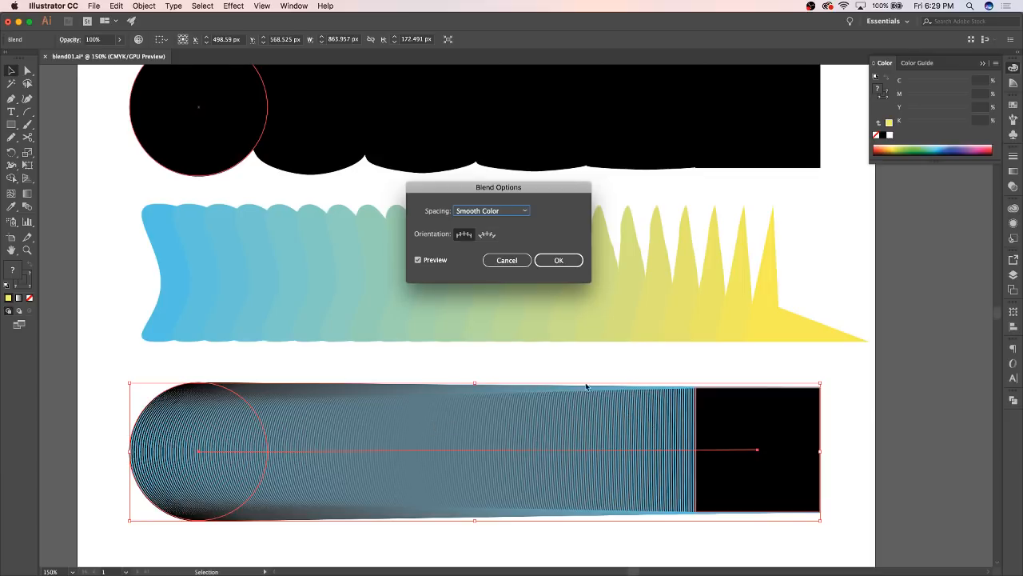
pyautogui.click(572, 264)
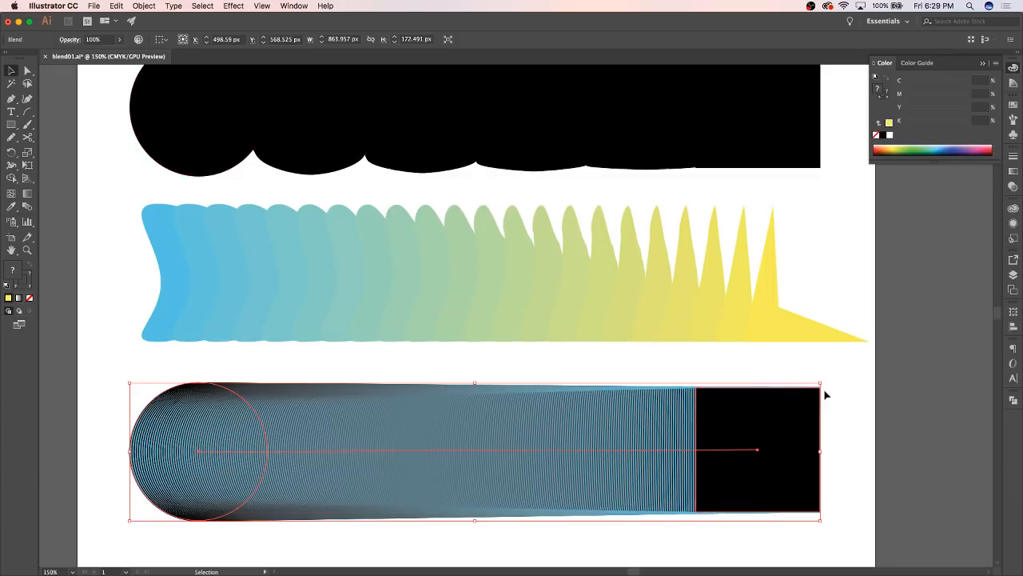
# Move the upper-right anchor point of the bottom blend's black square to its centre, about X 852.57 px, Y 573 px
pyautogui.press('a')
pyautogui.click(837, 392)
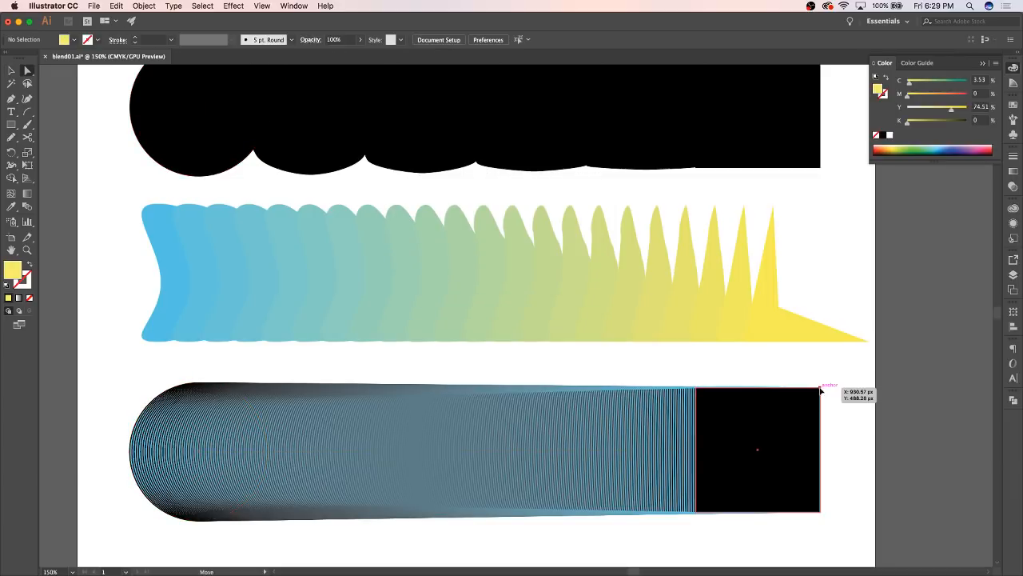
pyautogui.moveTo(823, 393); pyautogui.dragTo(758, 451)
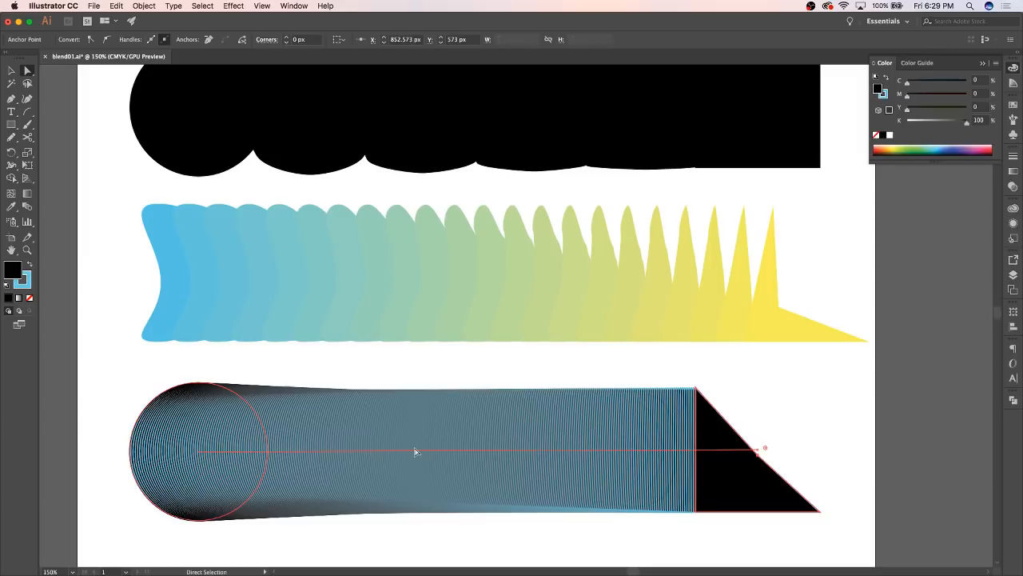
pyautogui.click(836, 429)
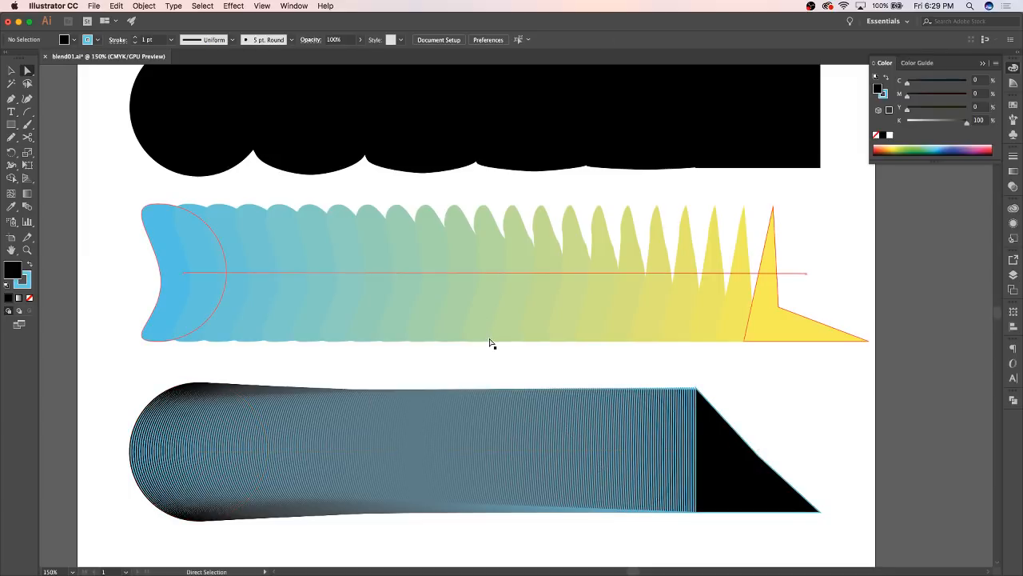
# Select the whole middle blend and shift it down slightly, to about Y 346.3 px
pyautogui.scroll(2, 549, 347)
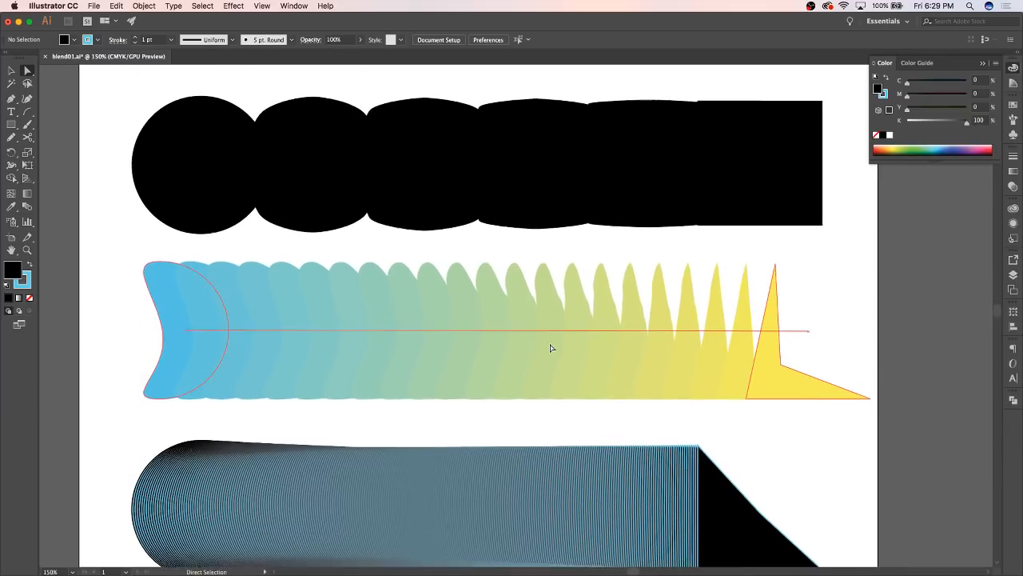
pyautogui.scroll(-2, 550, 348)
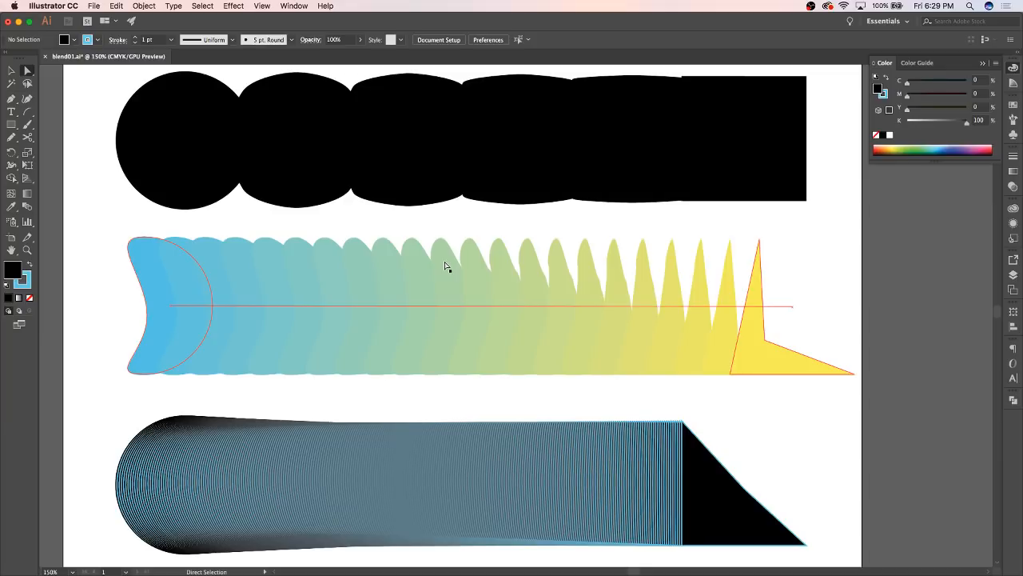
pyautogui.click(146, 265)
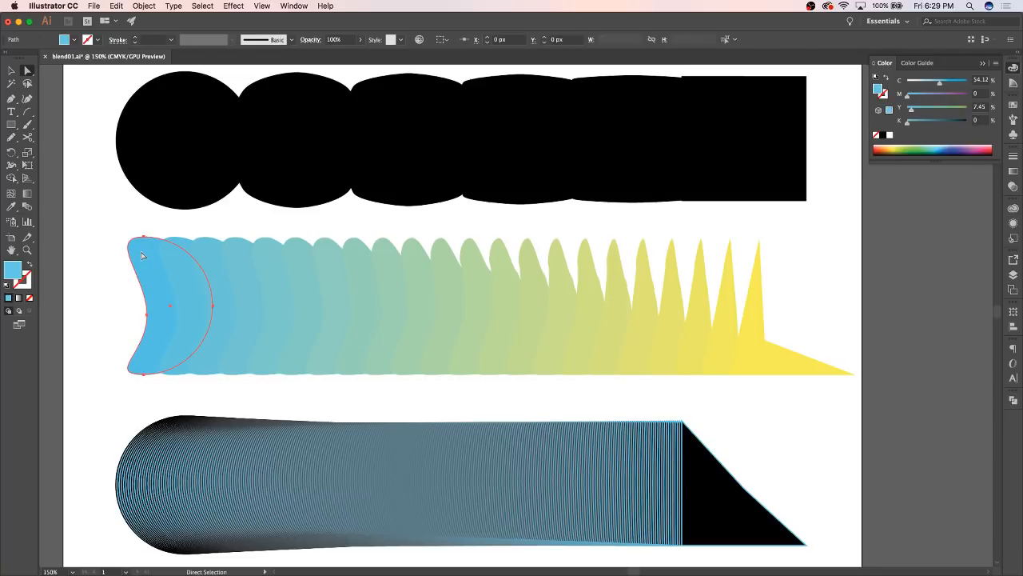
pyautogui.click(416, 254)
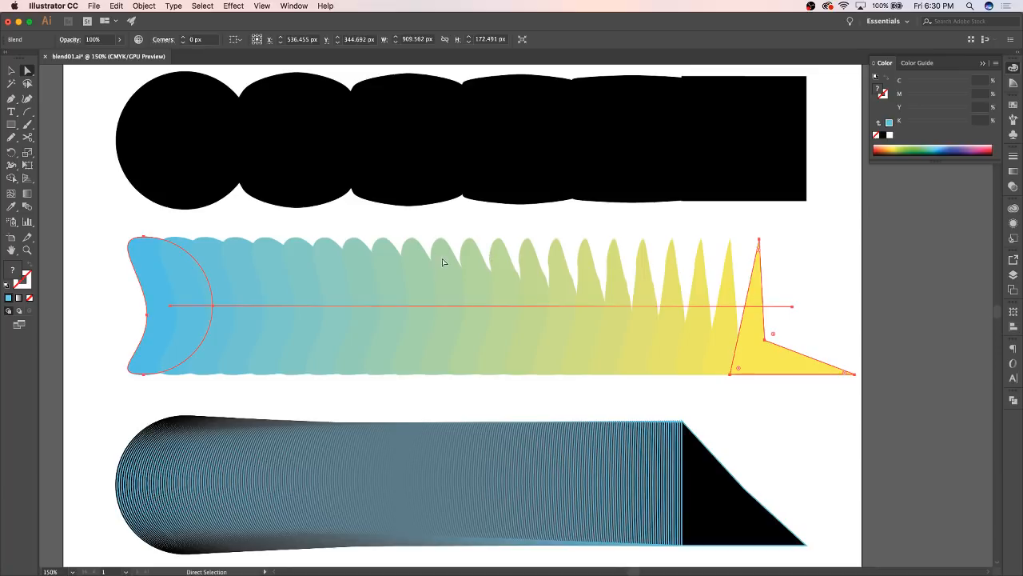
pyautogui.moveTo(272, 259); pyautogui.dragTo(272, 261)
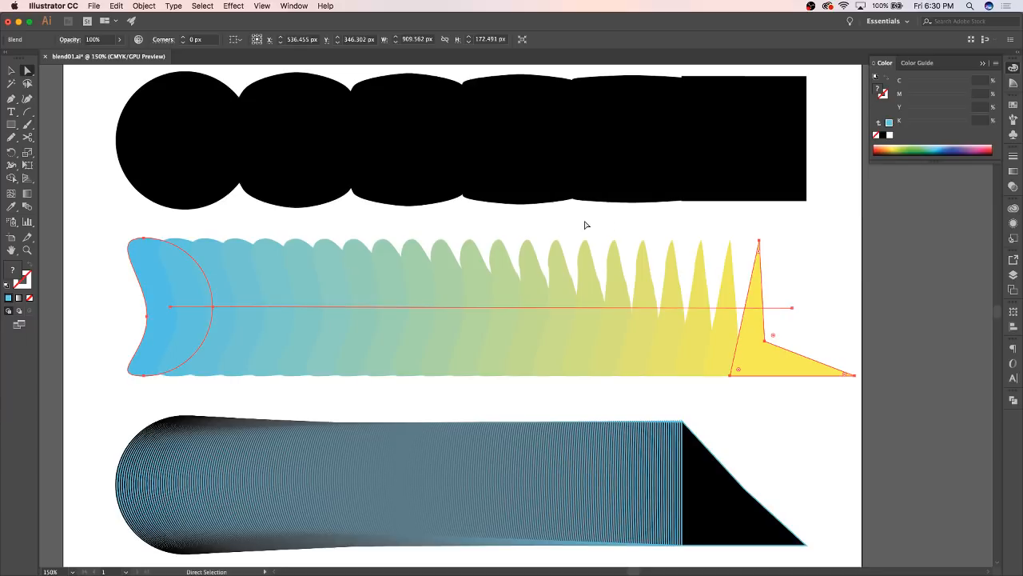
pyautogui.click(811, 245)
pyautogui.press('super+minus')
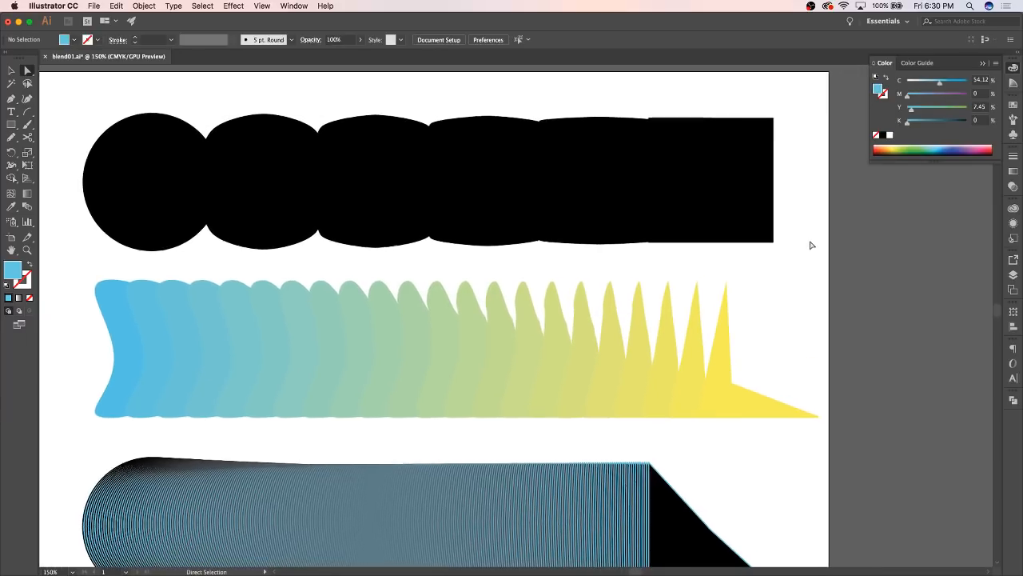
pyautogui.press('a')
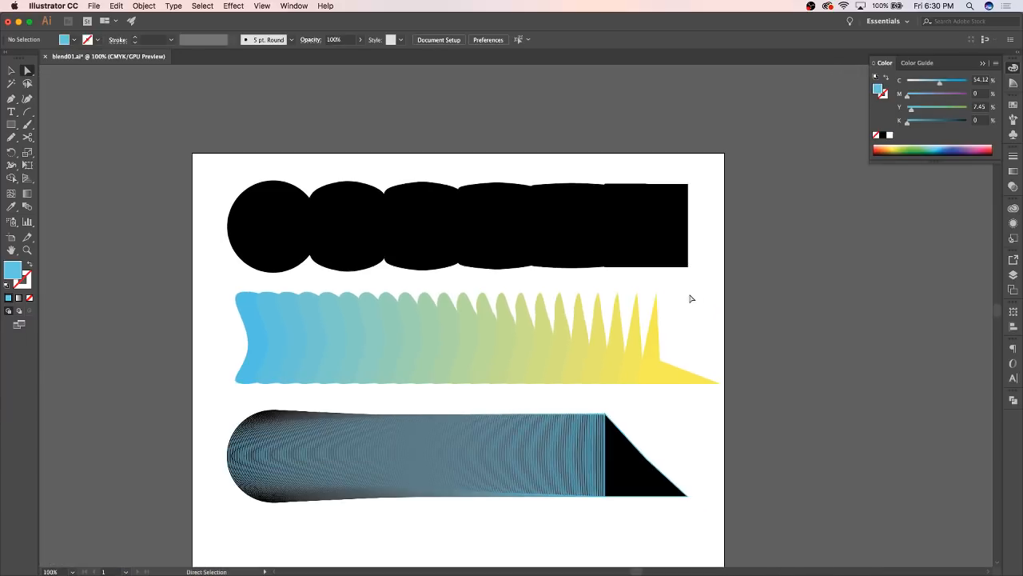
pyautogui.scroll(-1, 670, 302)
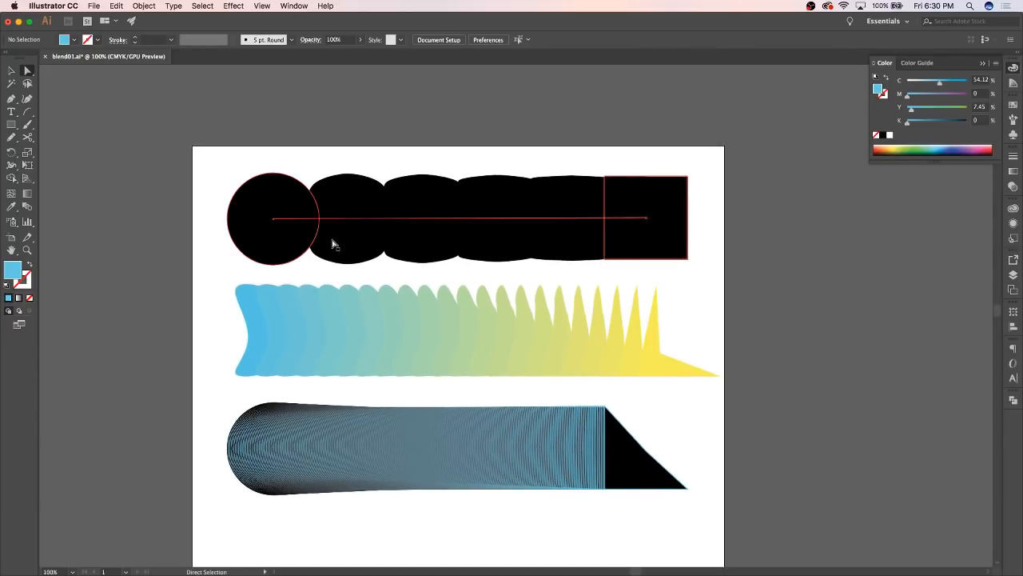
pyautogui.press('super+plus')
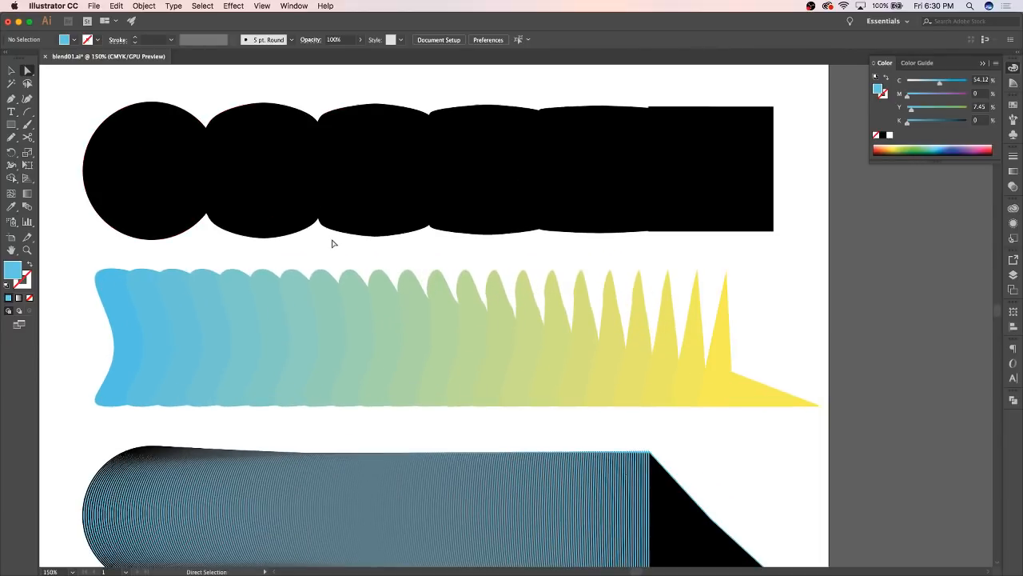
pyautogui.click(258, 197)
pyautogui.click(254, 315)
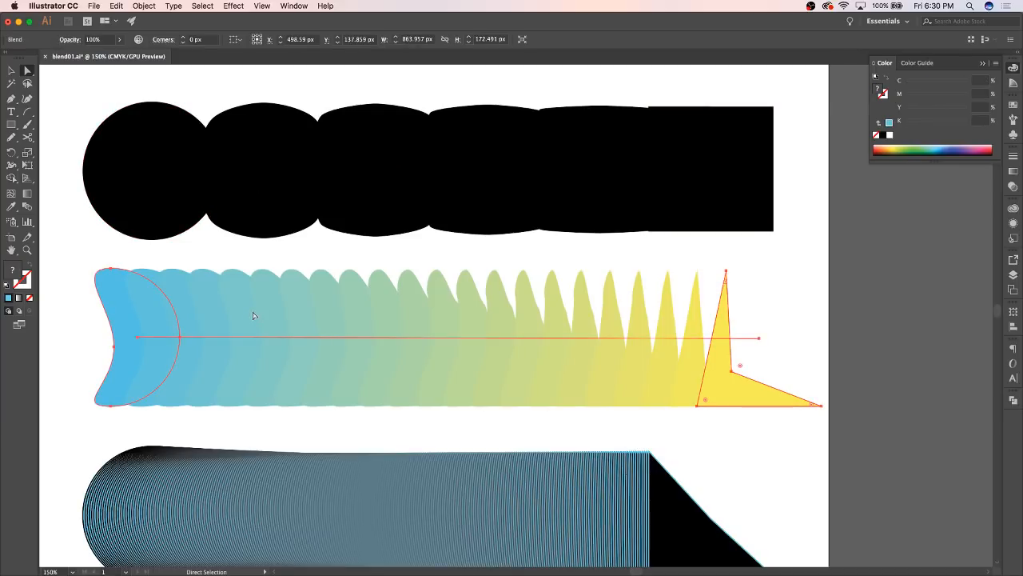
# Move the inner anchor point of the middle blend's yellow end shape outward to about X 945.67 px, Y 311.67 px
pyautogui.click(414, 257)
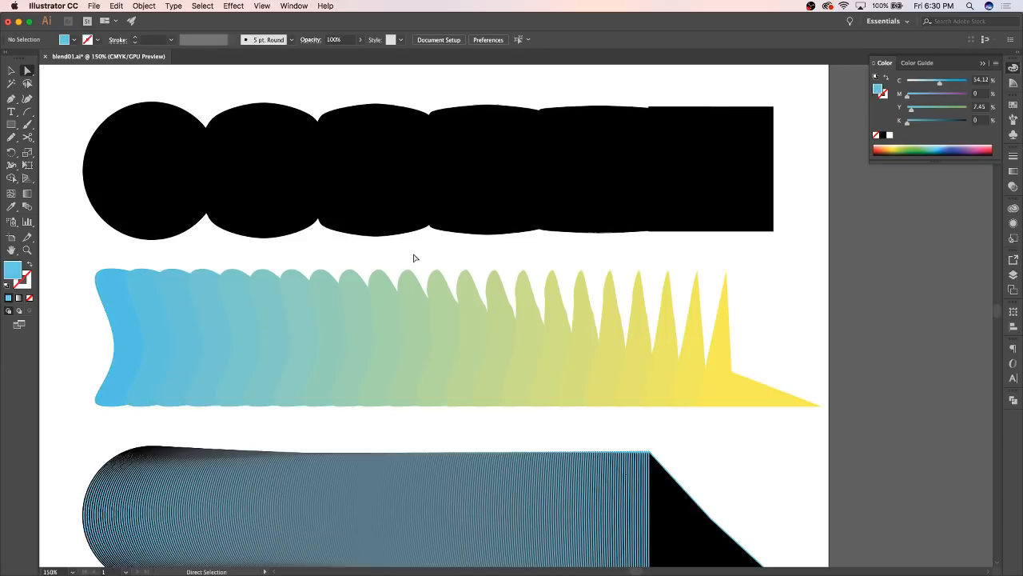
pyautogui.click(739, 375)
pyautogui.moveTo(732, 370); pyautogui.dragTo(787, 314)
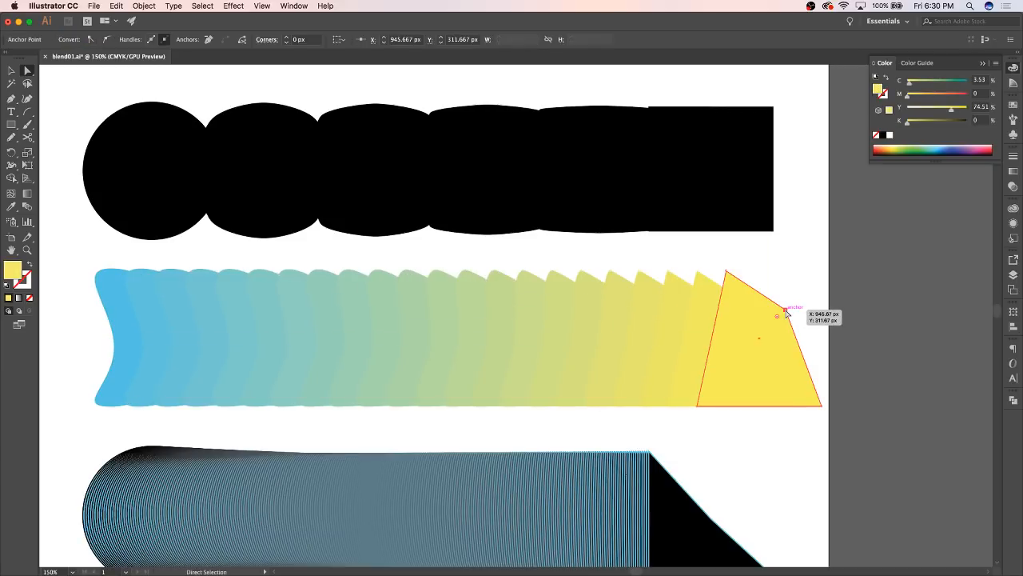
# Set the middle blend's spacing to 3 specified steps
pyautogui.click(245, 282)
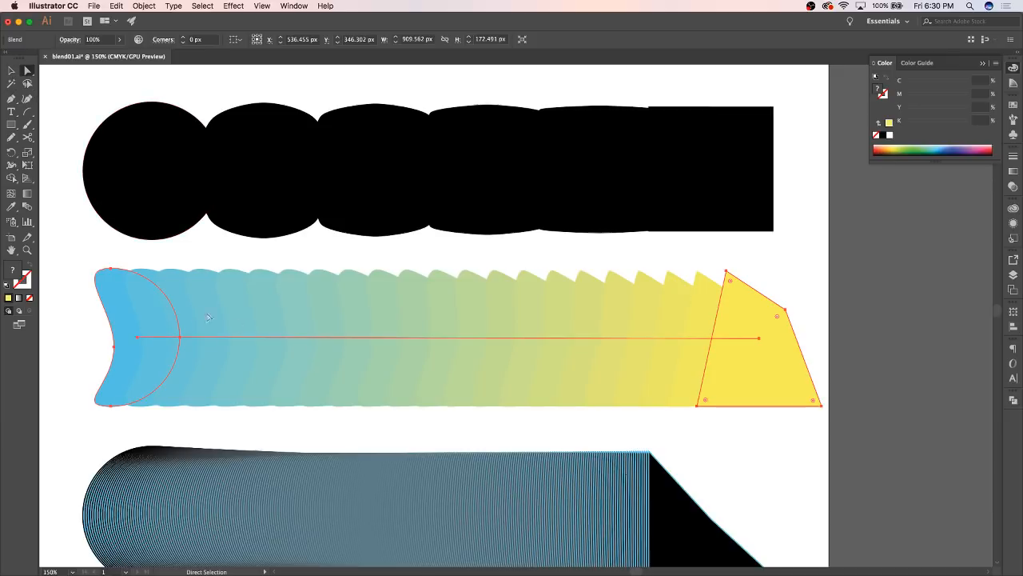
pyautogui.doubleClick(27, 206)
pyautogui.doubleClick(541, 211)
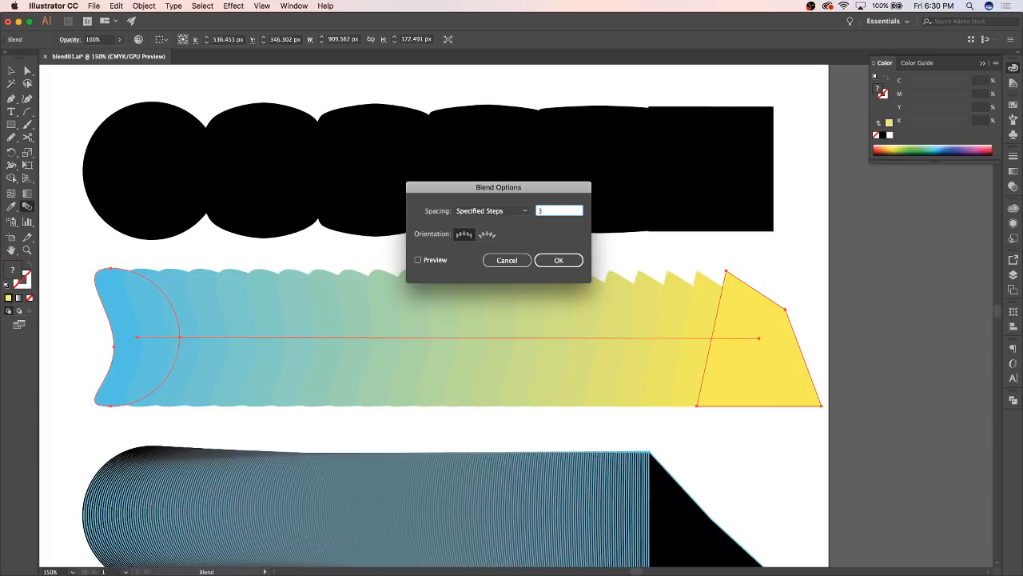
pyautogui.press('Return')
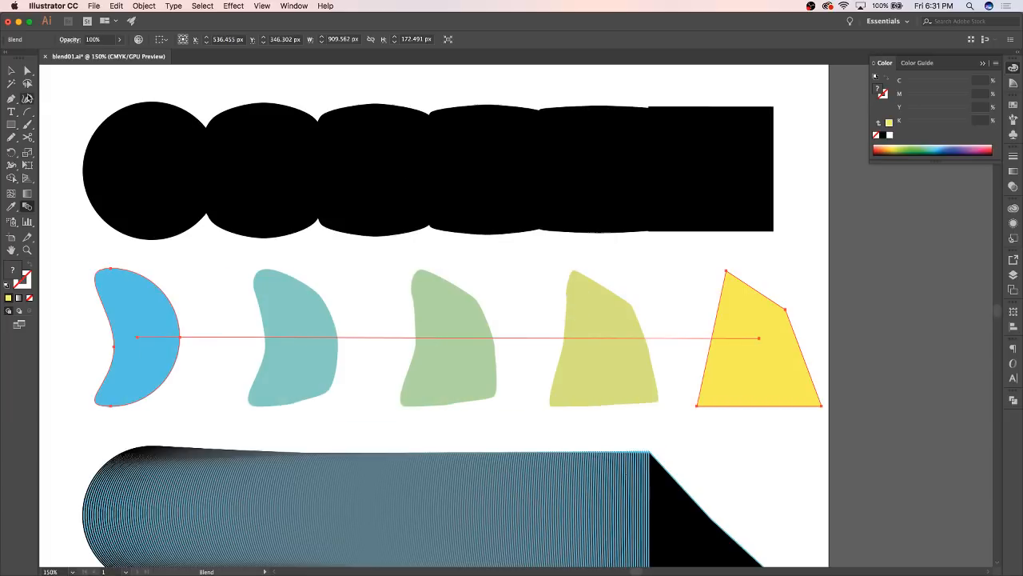
# Expand the middle blend into individual editable shapes
pyautogui.press('v')
pyautogui.click(215, 266)
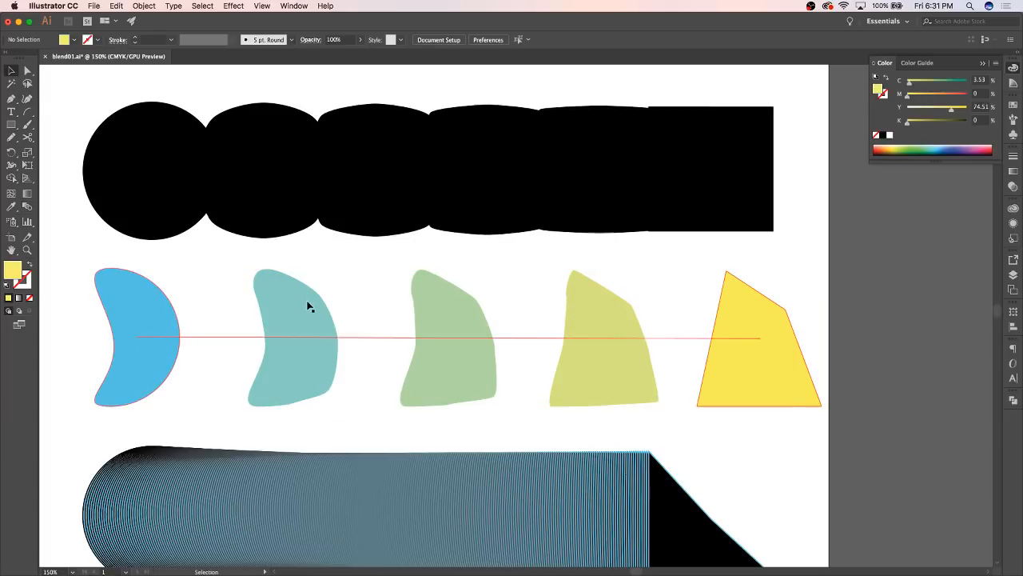
pyautogui.click(450, 323)
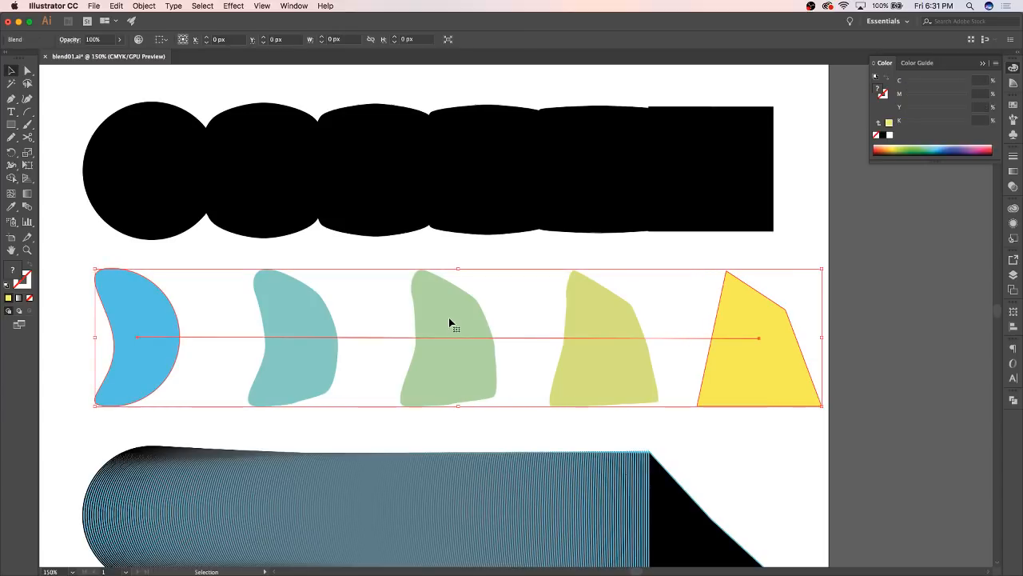
pyautogui.click(143, 7)
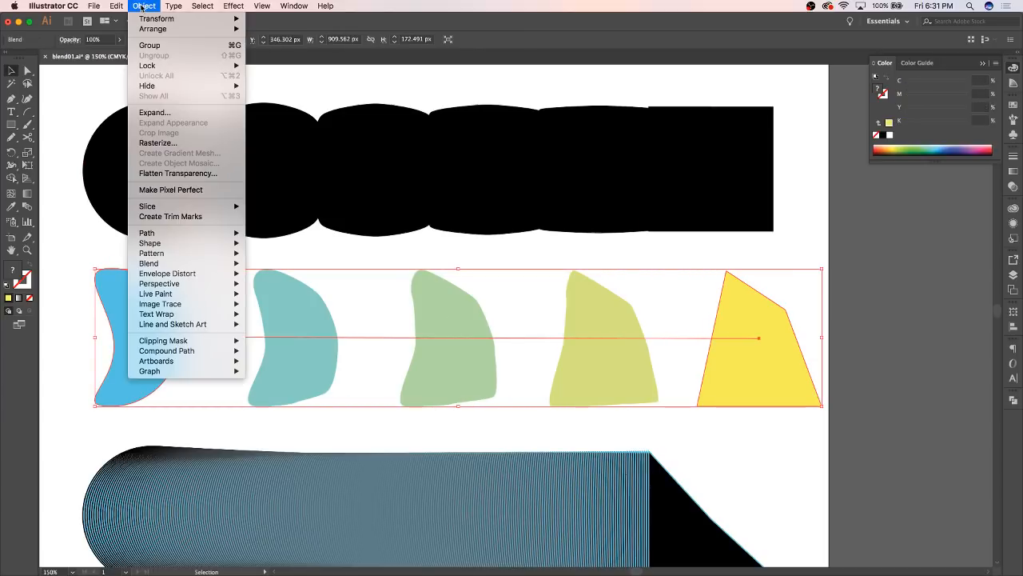
pyautogui.moveTo(160, 255)
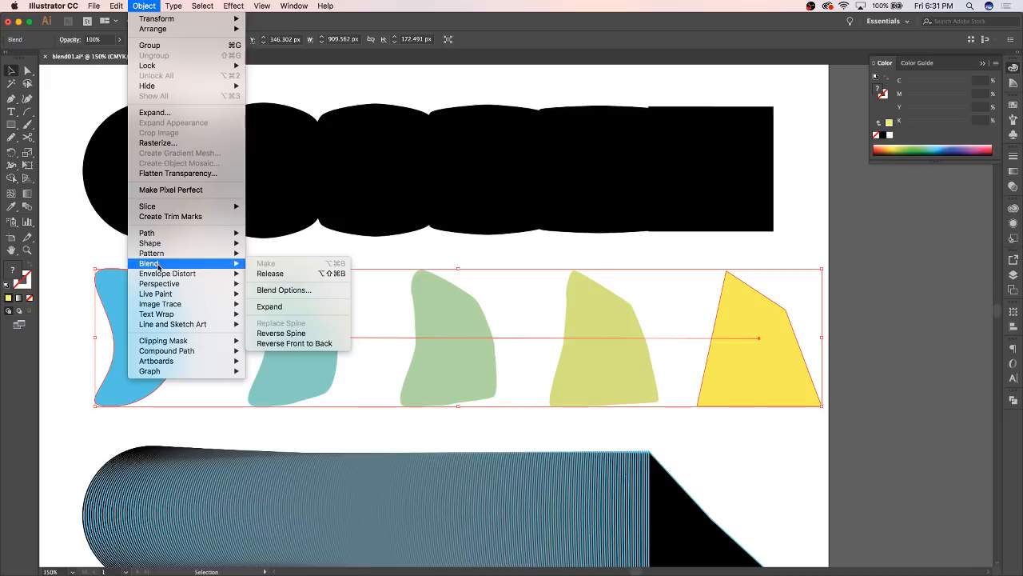
pyautogui.click(293, 307)
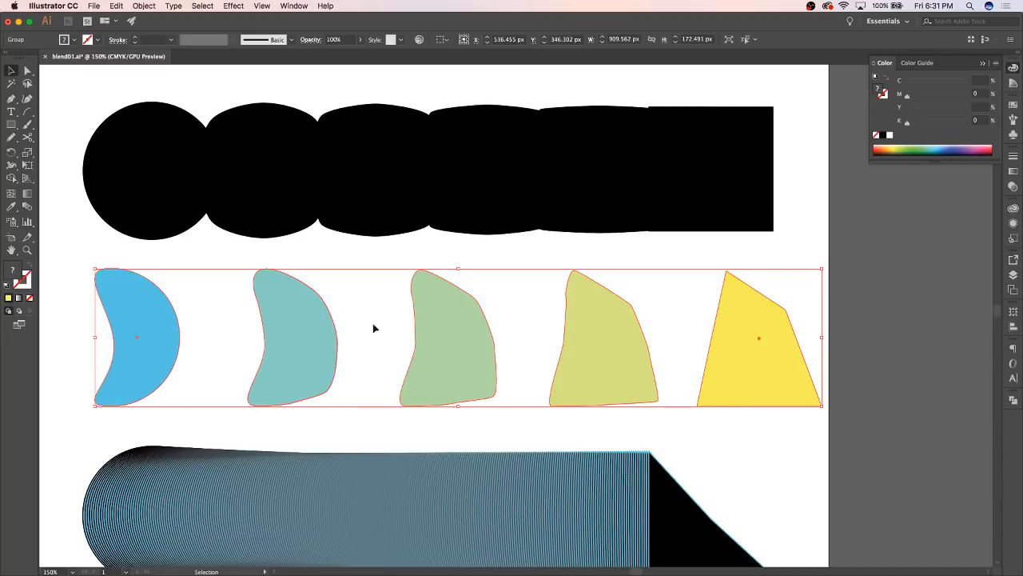
# Move the upper-left anchor point of the yellow end shape to about X 835 px, Y 268 px
pyautogui.click(756, 264)
pyautogui.press('a')
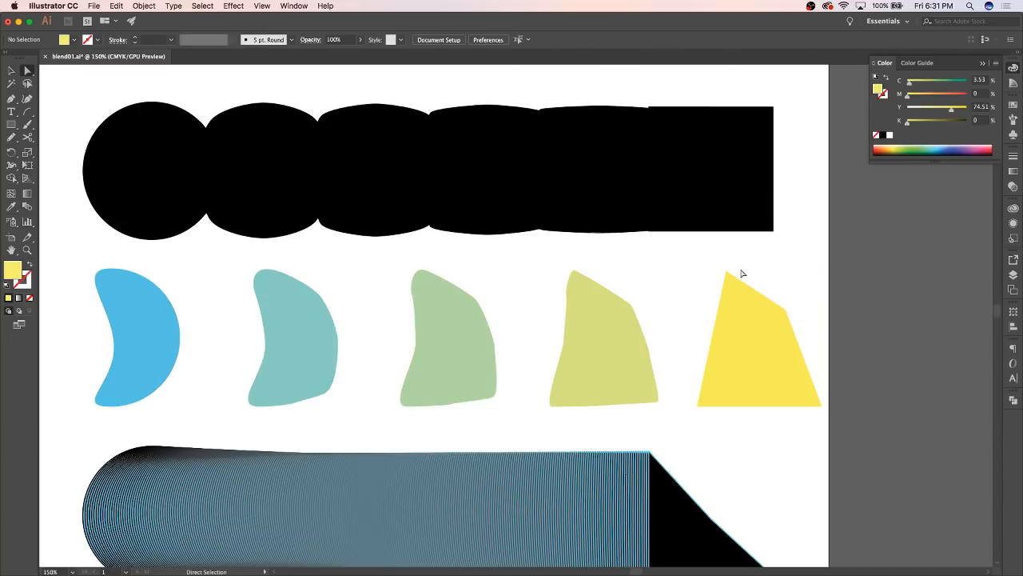
pyautogui.moveTo(728, 273); pyautogui.dragTo(700, 278)
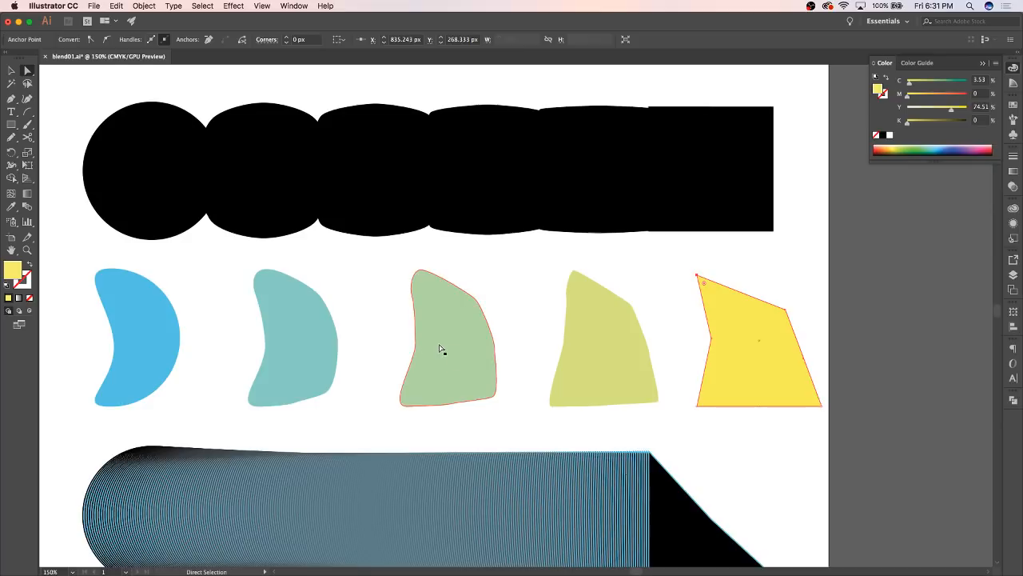
# Select the expanded shapes individually and pull the yellow-green shape's top anchor point down to form a V-shaped notch
pyautogui.click(468, 352)
pyautogui.click(288, 346)
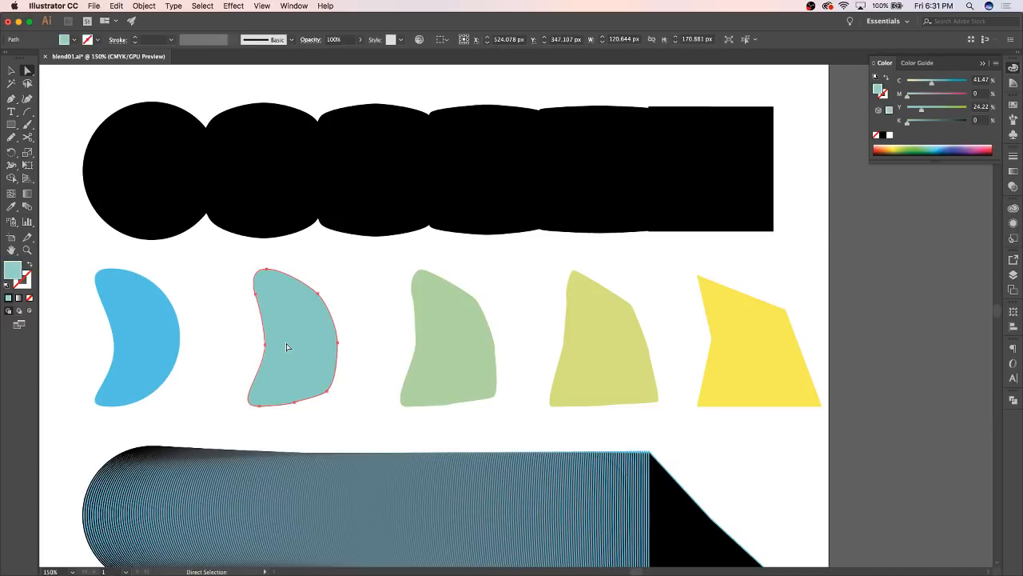
pyautogui.click(450, 338)
pyautogui.click(593, 350)
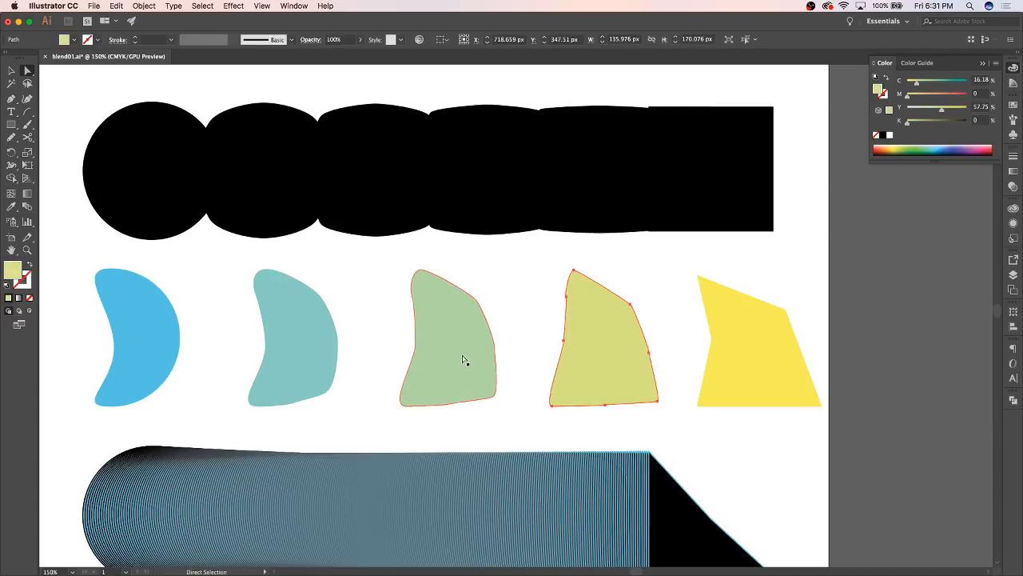
pyautogui.click(464, 360)
pyautogui.click(595, 322)
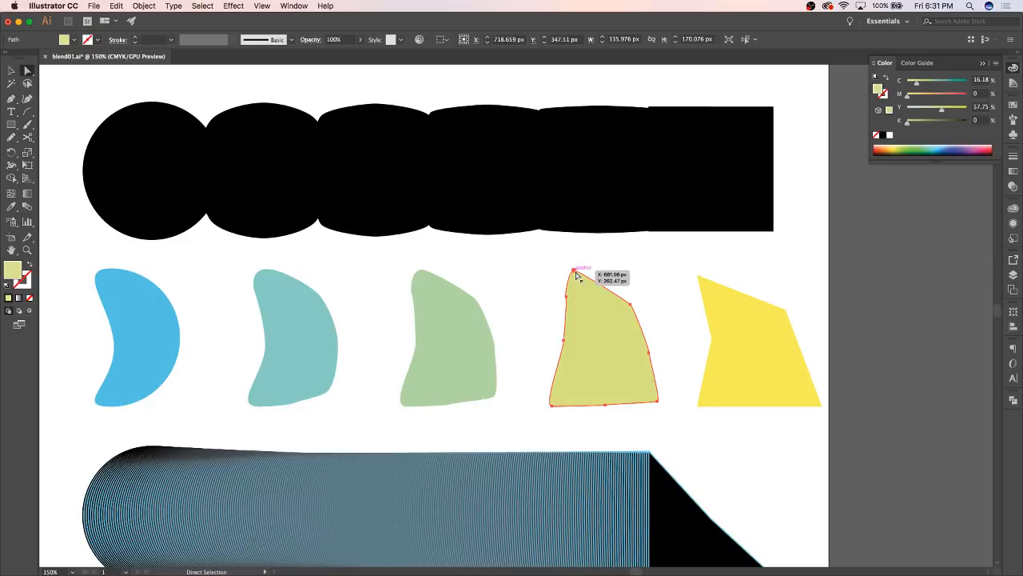
pyautogui.moveTo(577, 276); pyautogui.dragTo(587, 335)
pyautogui.click(646, 274)
# Ungroup the expanded row of five shapes and clear the selection
pyautogui.press('v')
pyautogui.click(605, 376)
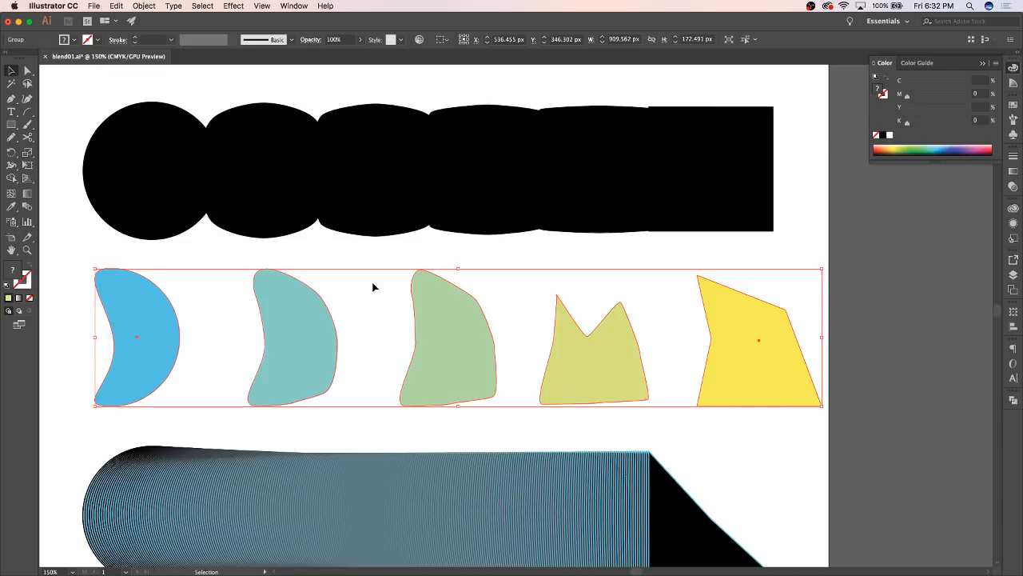
pyautogui.press('super+shift+g')
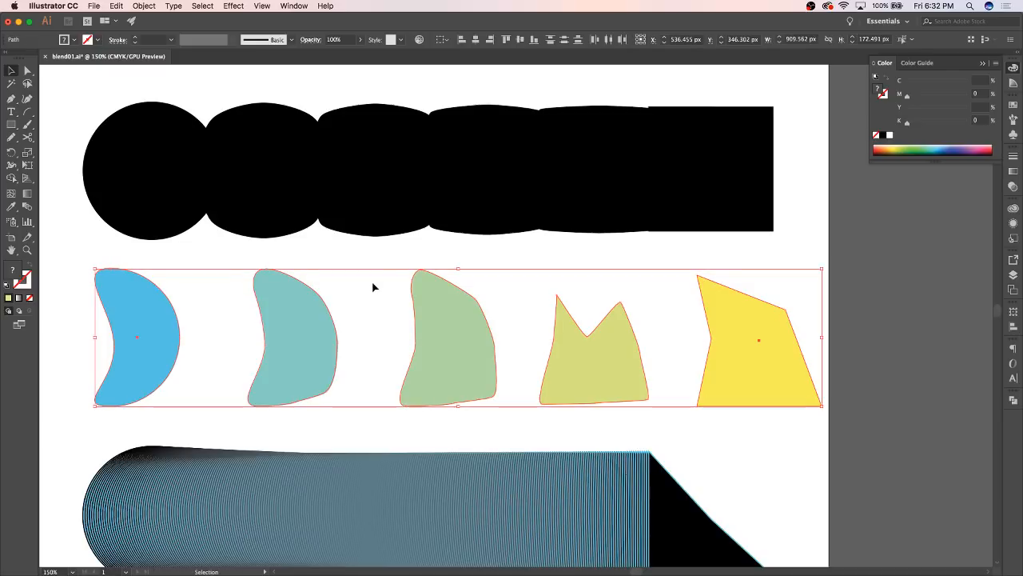
pyautogui.click(372, 281)
# Move the green and teal shapes independently to slightly lower positions, with the teal one at about X 302 px, Y 369 px
pyautogui.click(441, 325)
pyautogui.moveTo(441, 324); pyautogui.dragTo(390, 315)
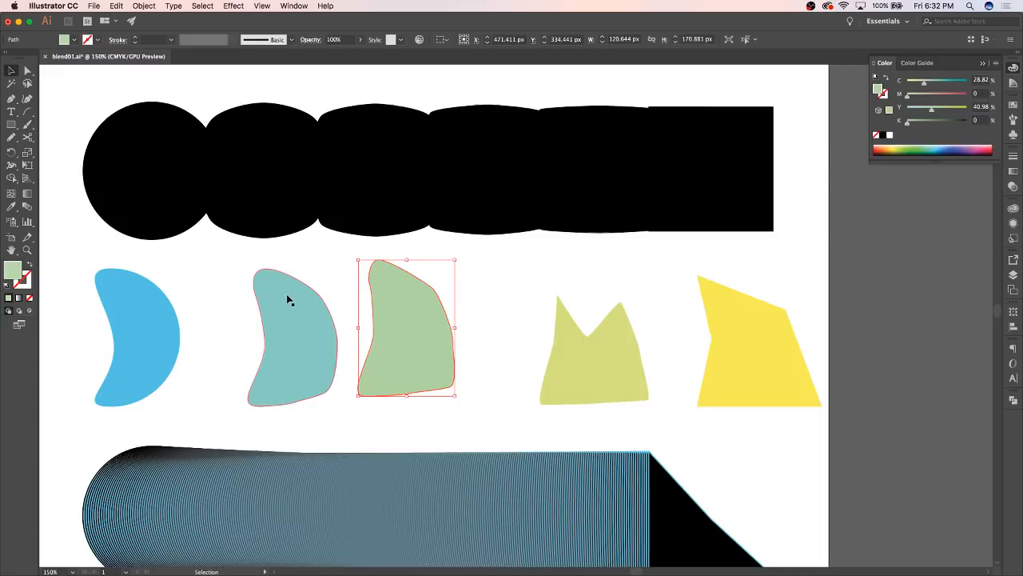
pyautogui.click(286, 321)
pyautogui.moveTo(292, 327); pyautogui.dragTo(263, 311)
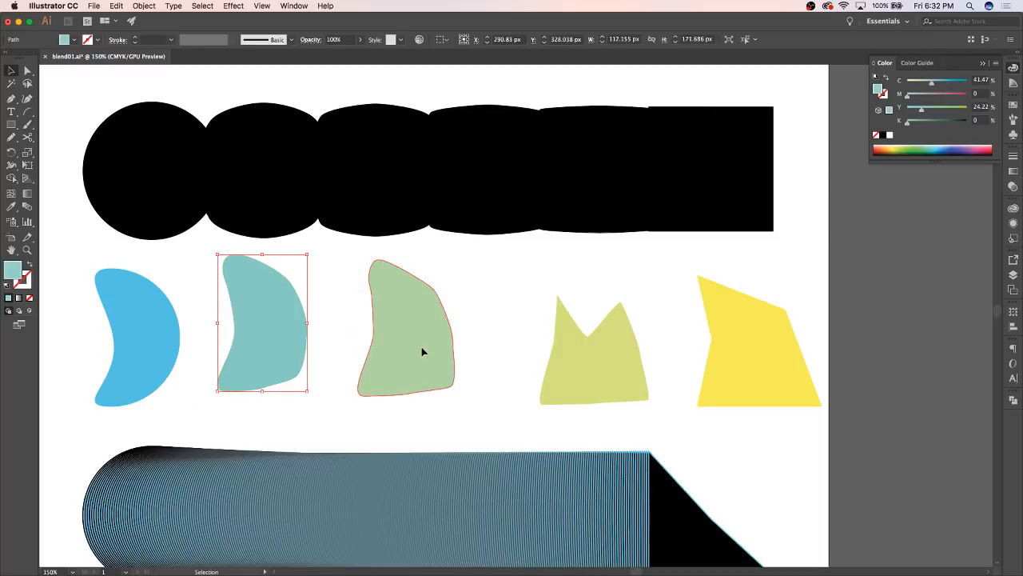
pyautogui.moveTo(424, 352); pyautogui.dragTo(442, 386)
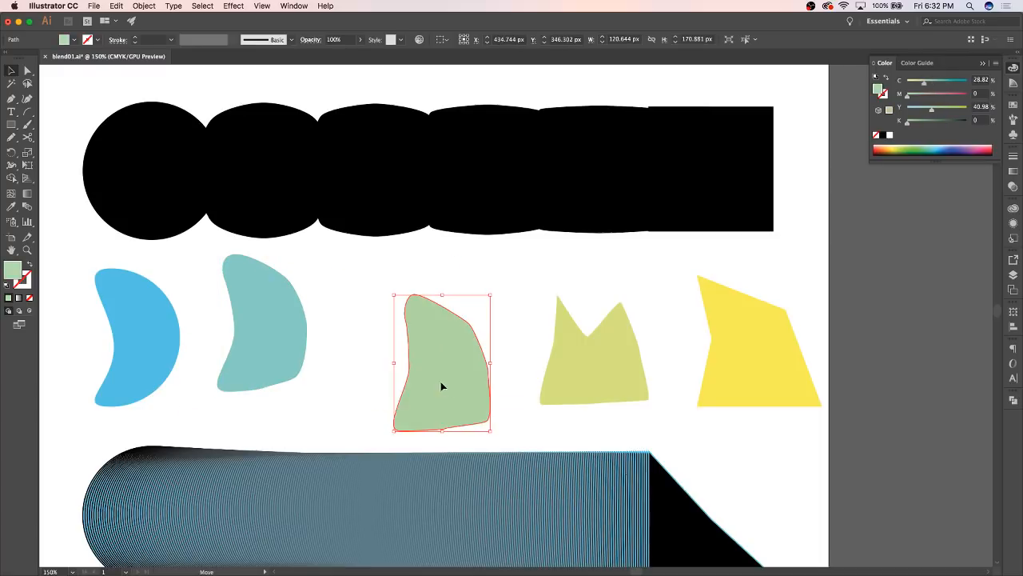
pyautogui.moveTo(267, 347); pyautogui.dragTo(277, 379)
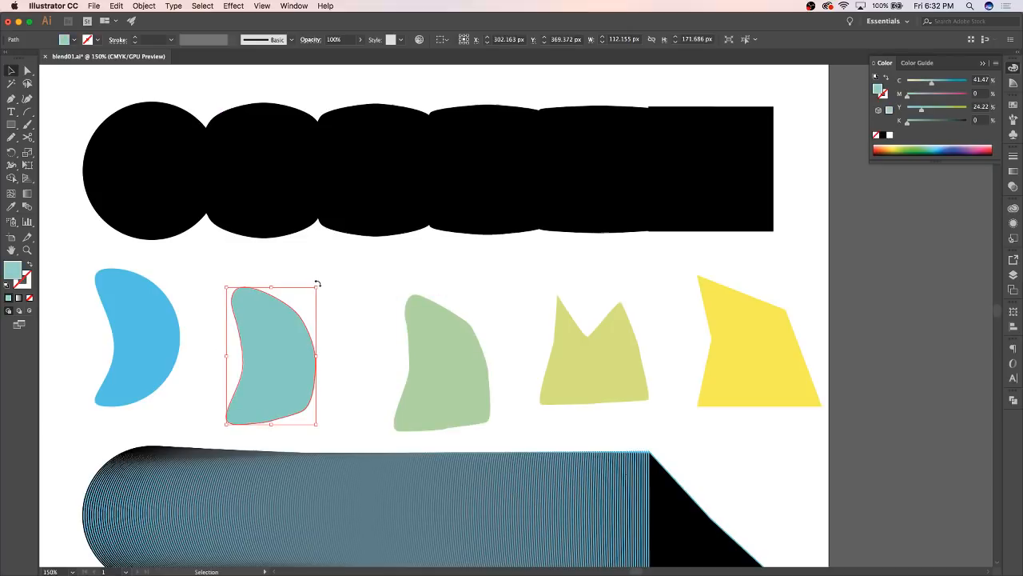
# Scale the teal shape down to about two-thirds and enlarge the green shape to about 148 by 210 px
pyautogui.moveTo(318, 288); pyautogui.dragTo(289, 328)
pyautogui.click(486, 354)
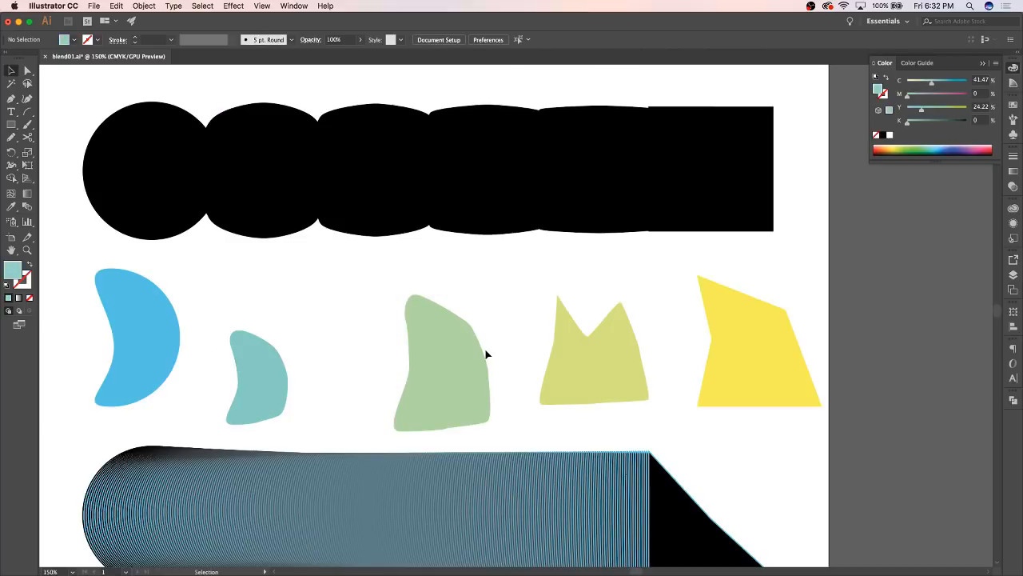
pyautogui.click(456, 366)
pyautogui.moveTo(393, 295); pyautogui.dragTo(371, 263)
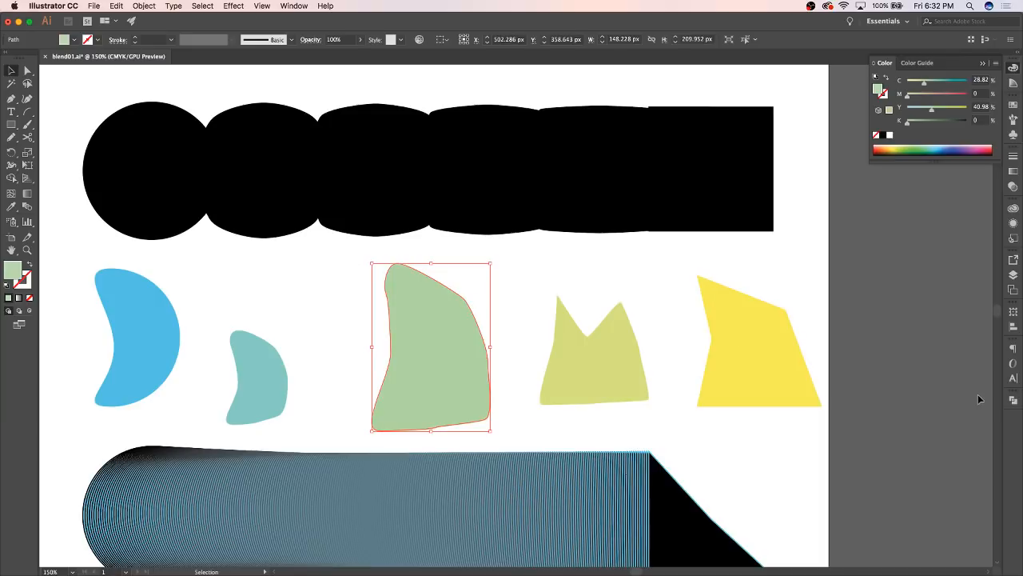
# Hide Layer 2, then show and unlock Layer 1 and make it the active layer
pyautogui.click(1013, 275)
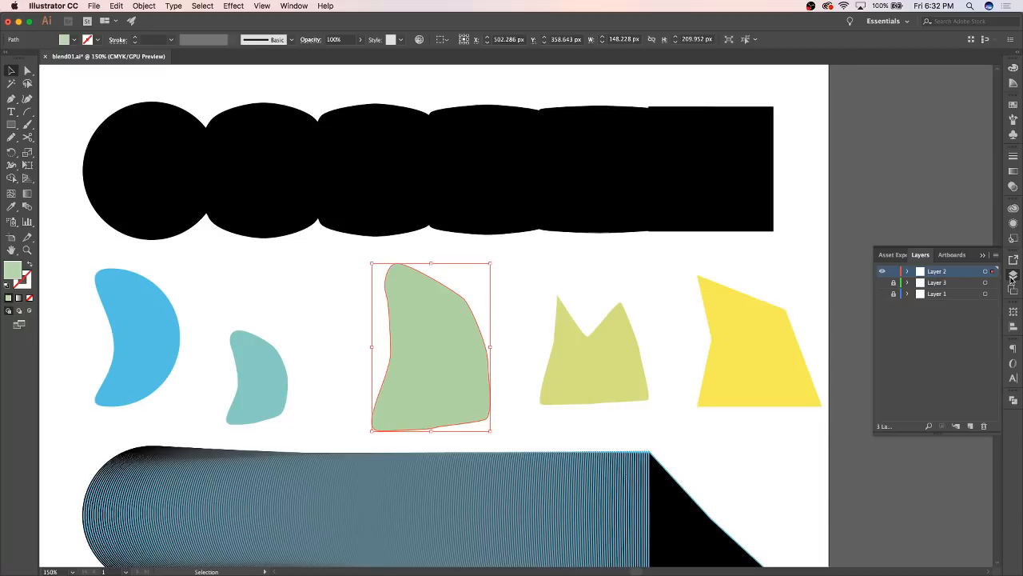
pyautogui.click(883, 273)
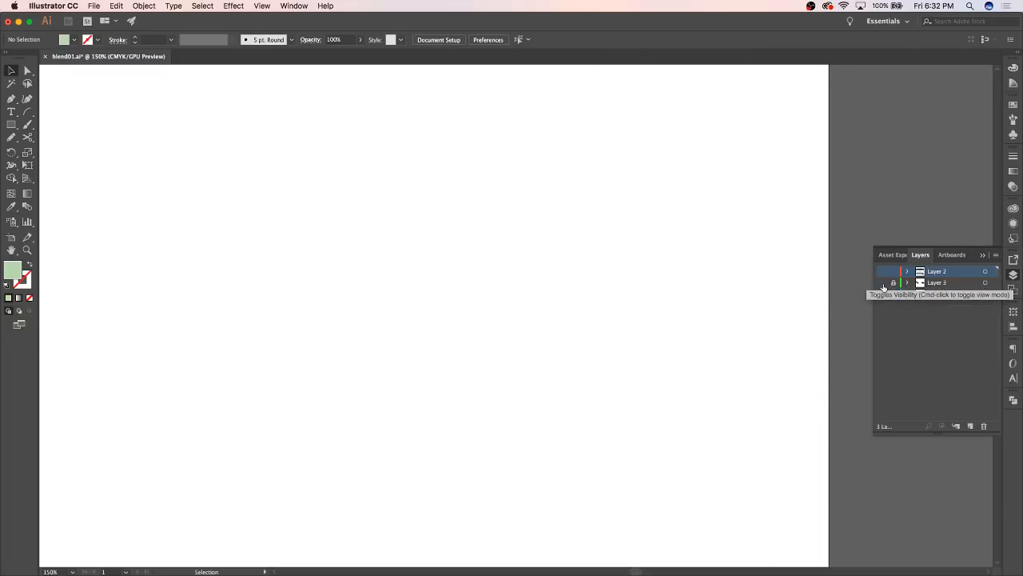
pyautogui.click(895, 295)
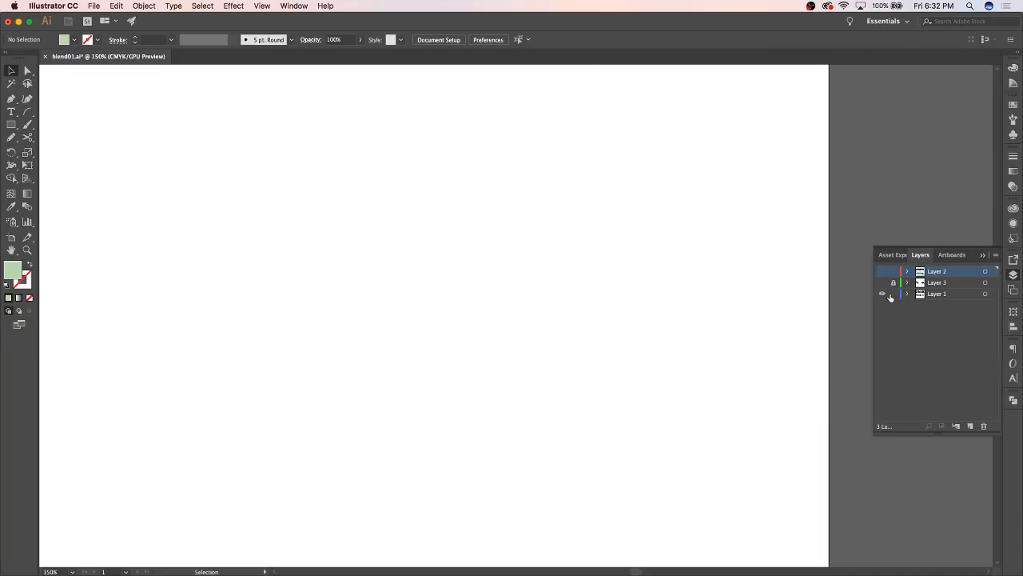
pyautogui.click(933, 295)
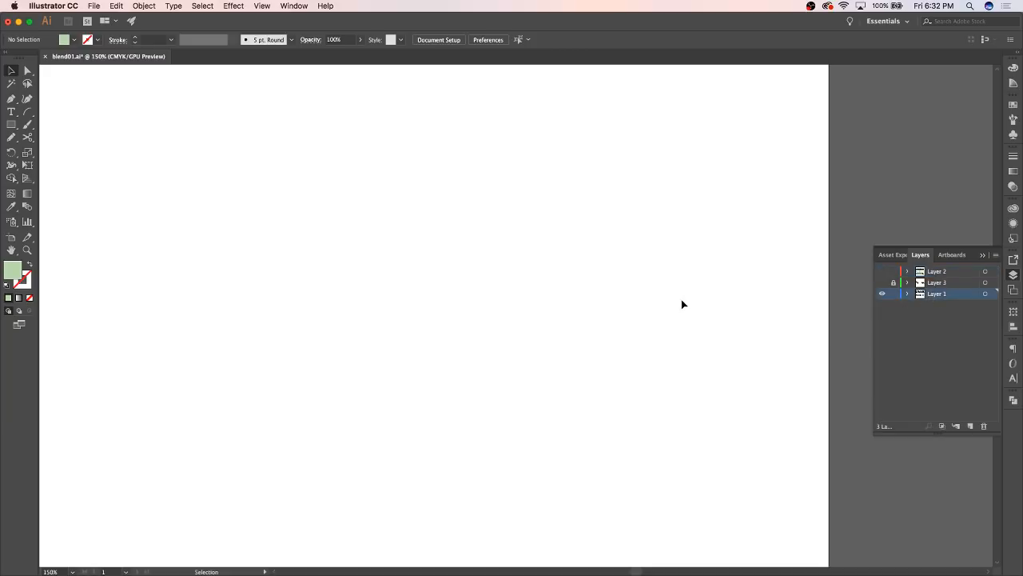
# Move the word DEER near the artboard's top edge, and raise WOLF below it, enlarged to about 106.6 pt
pyautogui.press('super+0')
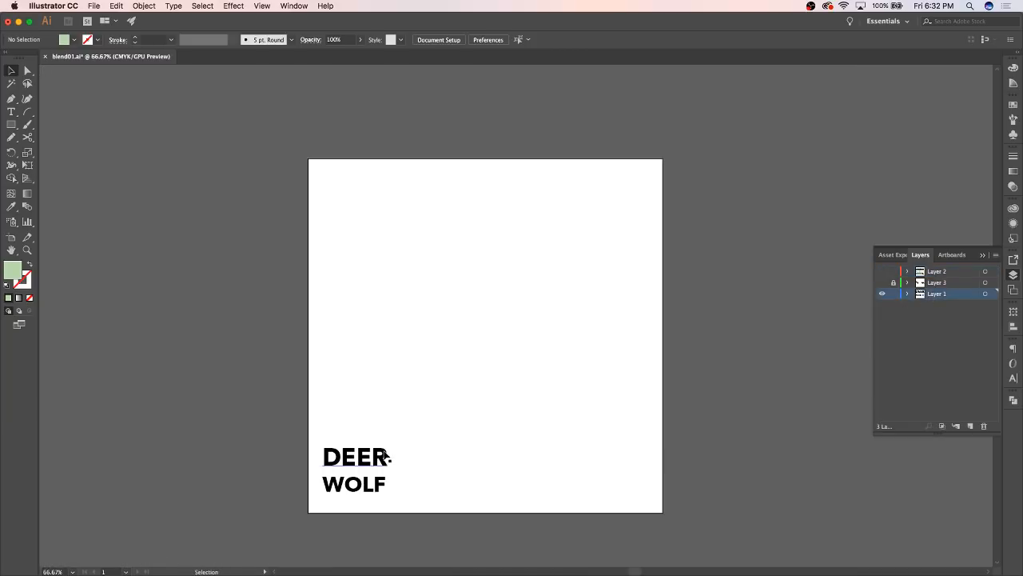
pyautogui.moveTo(376, 452); pyautogui.dragTo(375, 201)
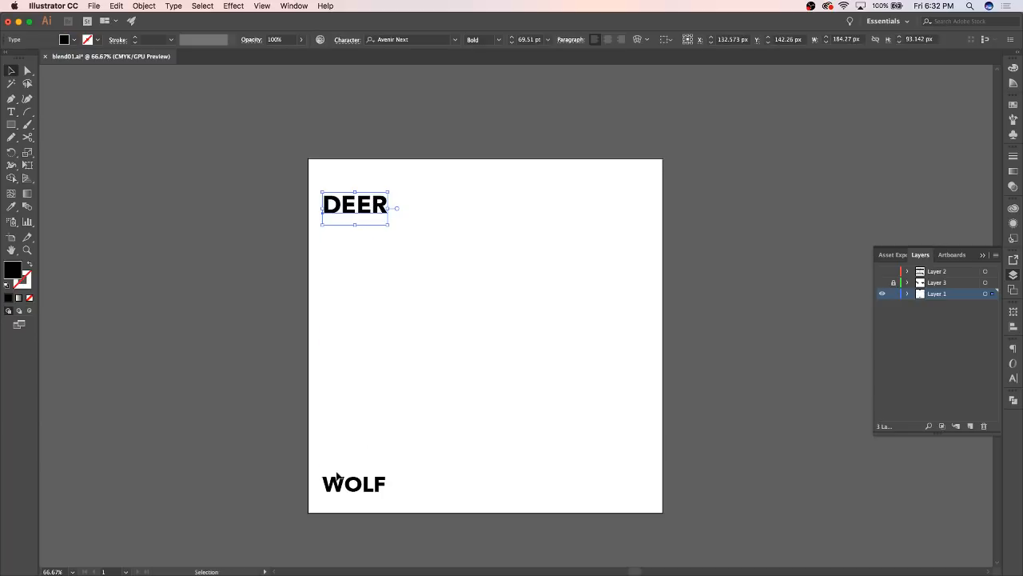
pyautogui.moveTo(347, 486); pyautogui.dragTo(436, 441)
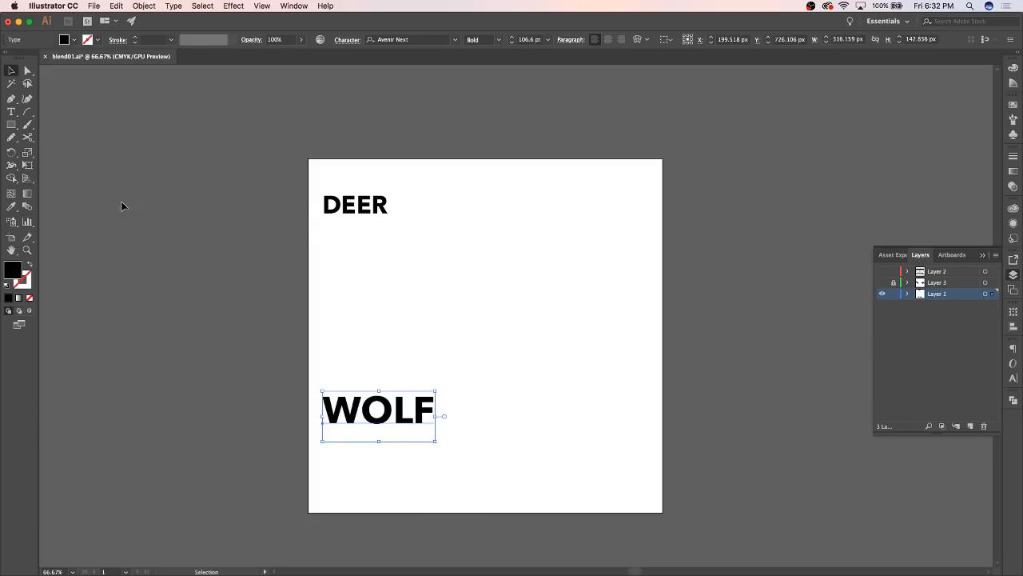
# Blend the words DEER and WOLF together with the Blend tool
pyautogui.click(27, 208)
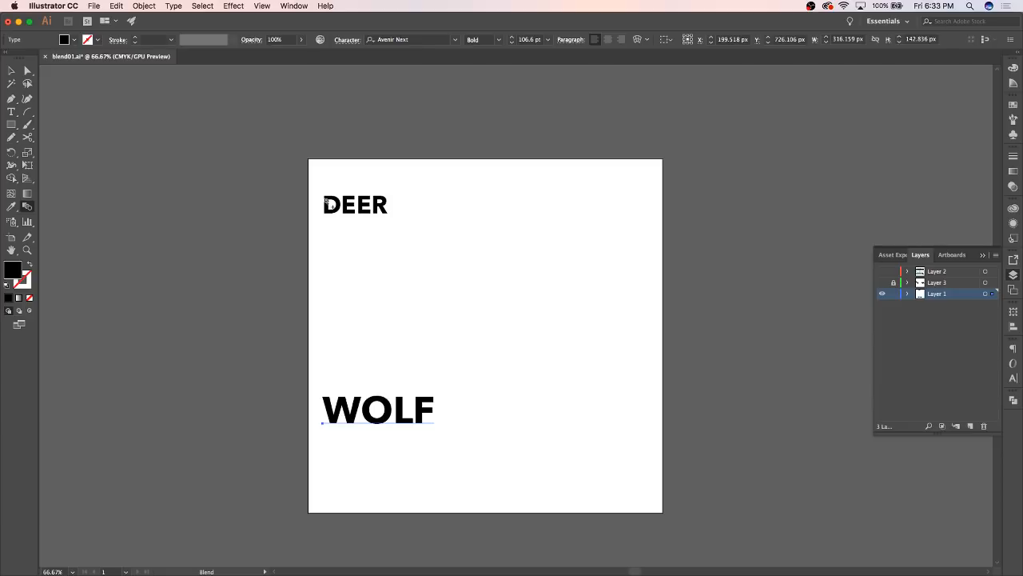
pyautogui.click(327, 203)
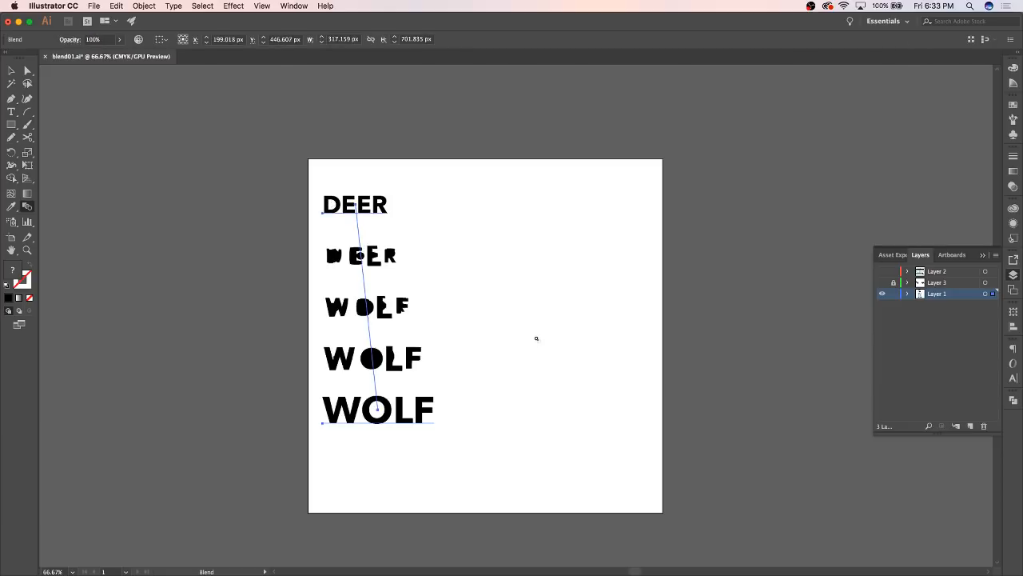
pyautogui.press('super+1')
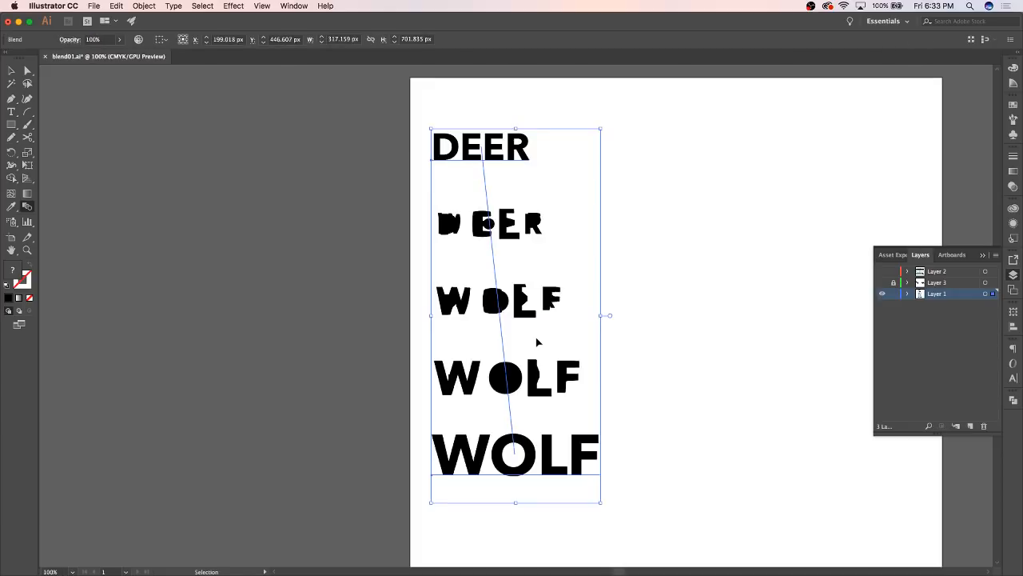
# Fill only the word WOLF in the blend with orange, about C 16, M 58, Y 100, K 3
pyautogui.click(28, 70)
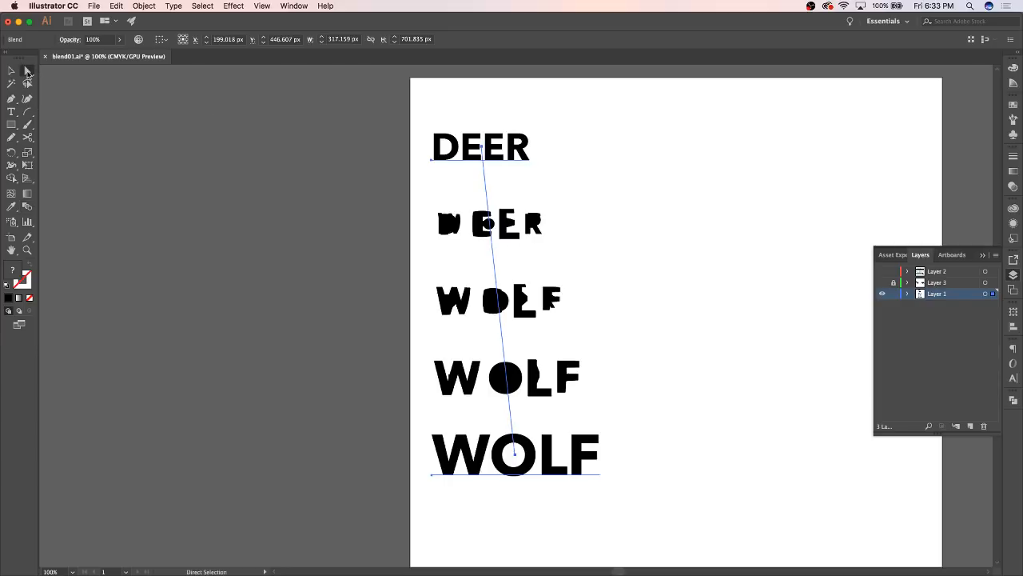
pyautogui.click(673, 299)
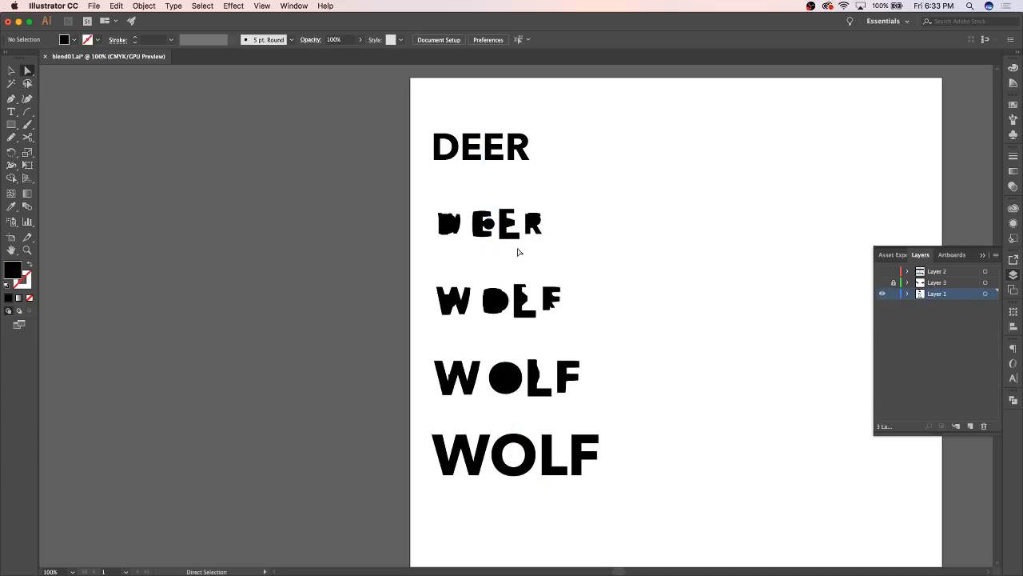
pyautogui.click(459, 231)
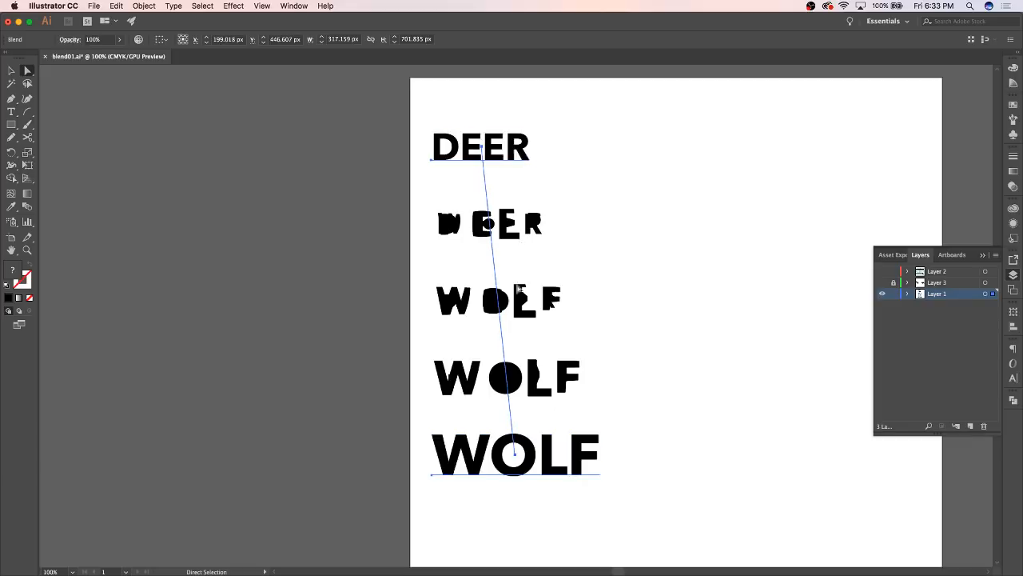
pyautogui.click(1013, 68)
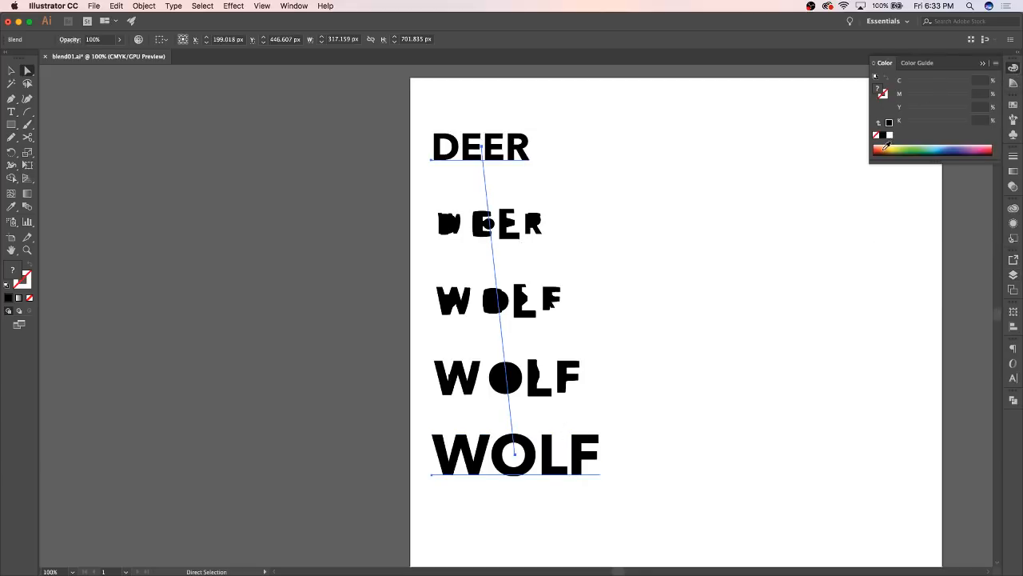
pyautogui.click(884, 148)
pyautogui.press('super+z')
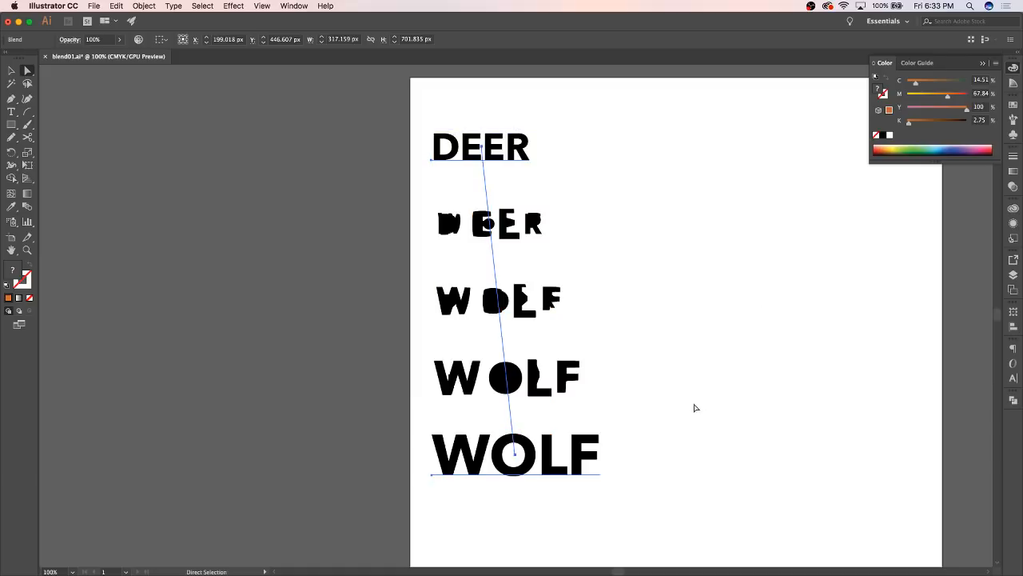
pyautogui.click(604, 524)
pyautogui.click(584, 464)
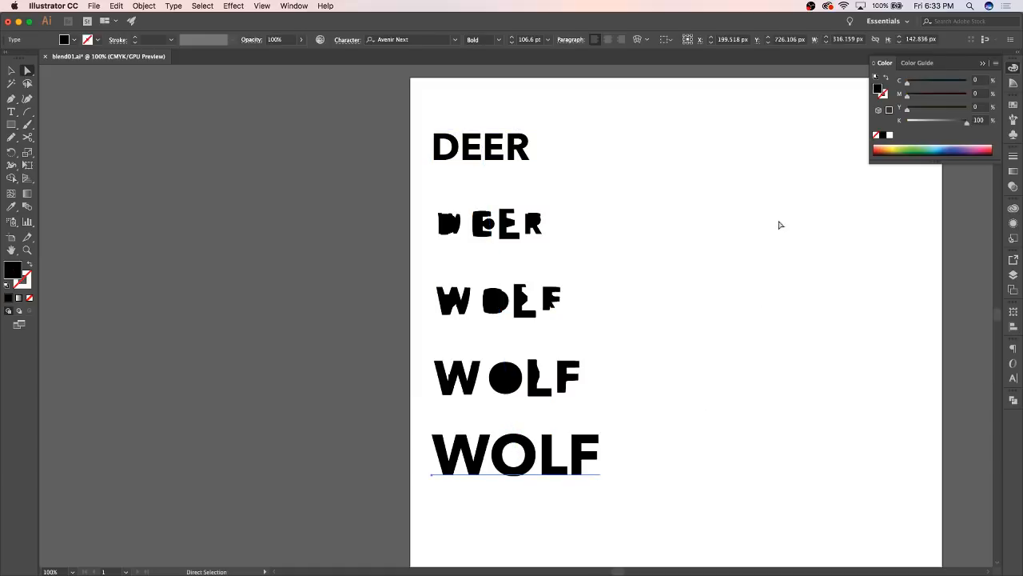
pyautogui.click(885, 146)
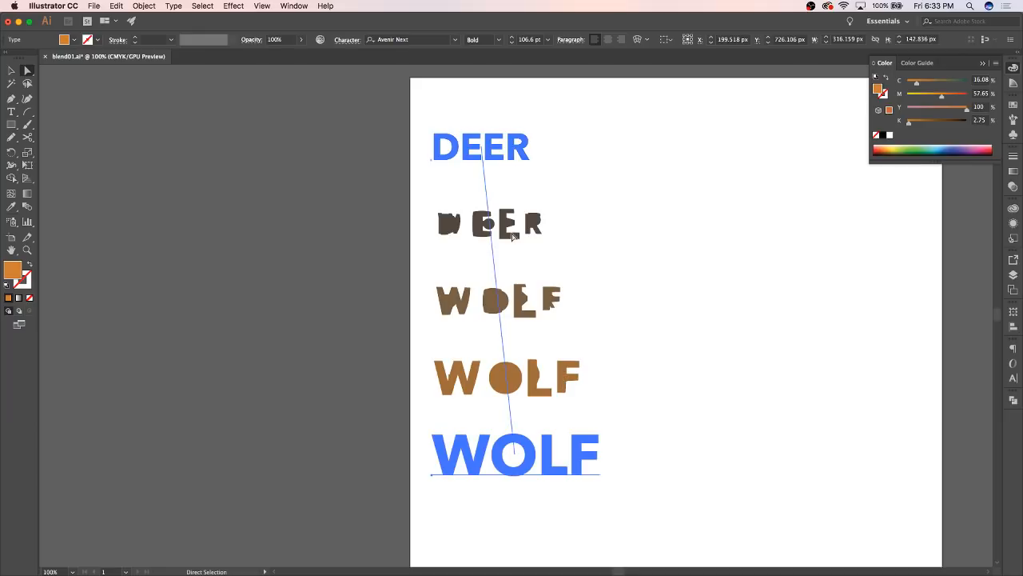
# Change the blend's first word from DEER to DEAR with the Type tool
pyautogui.click(13, 113)
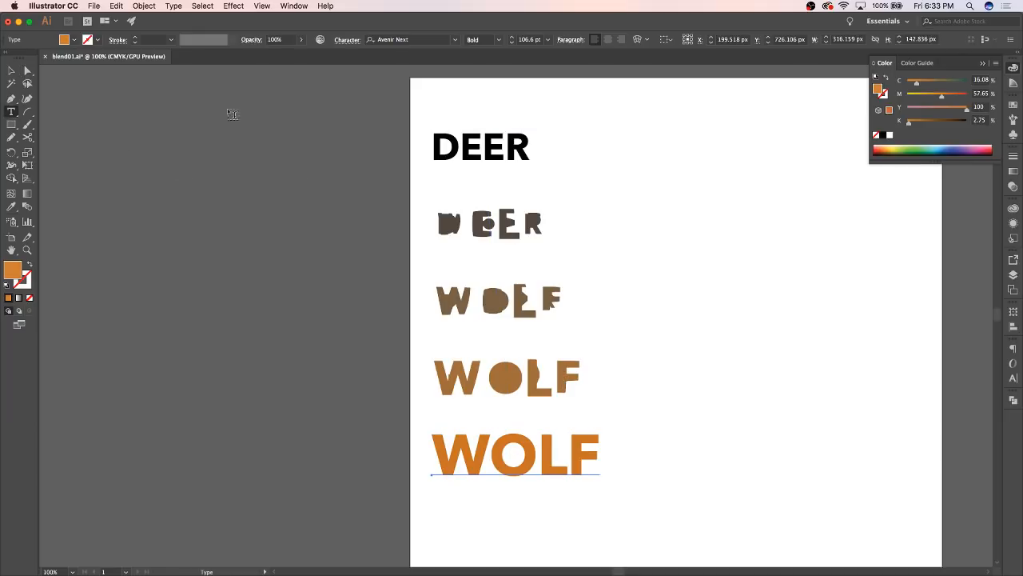
pyautogui.click(506, 141)
pyautogui.press('BackSpace')
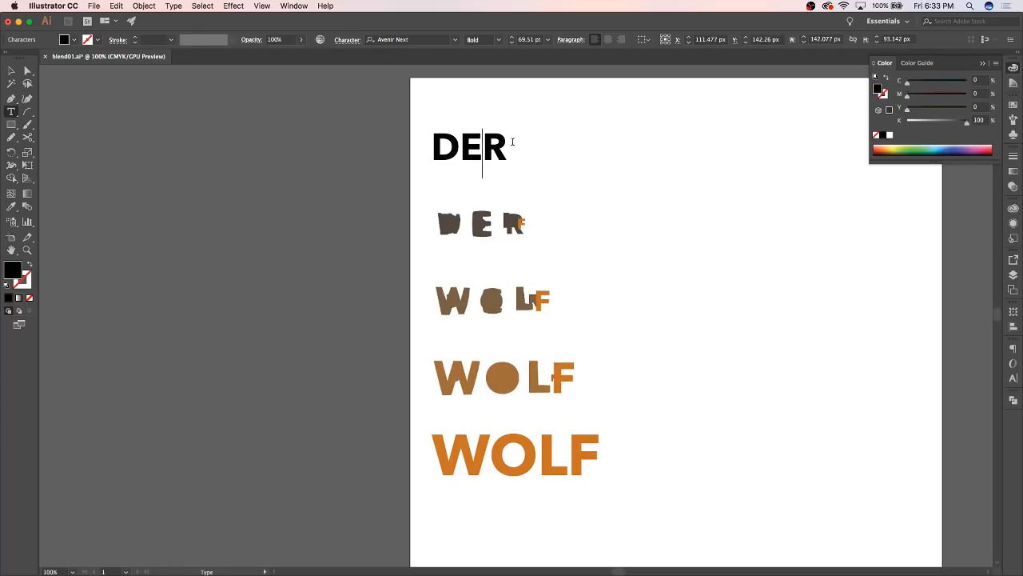
pyautogui.write('A')
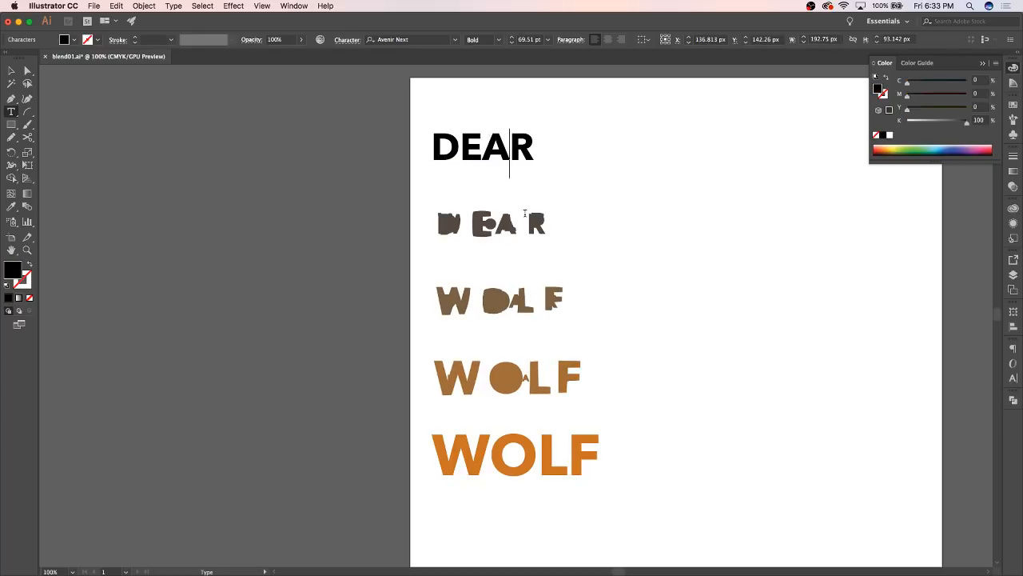
pyautogui.press('Escape')
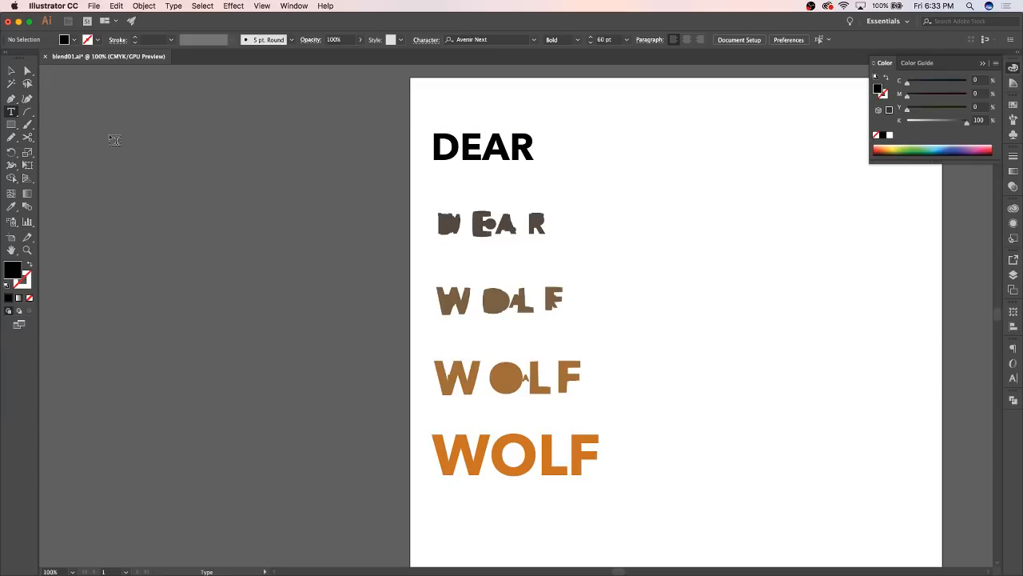
# Expand the blend of DEAR and WOLF into separate shapes and ungroup the result
pyautogui.click(10, 71)
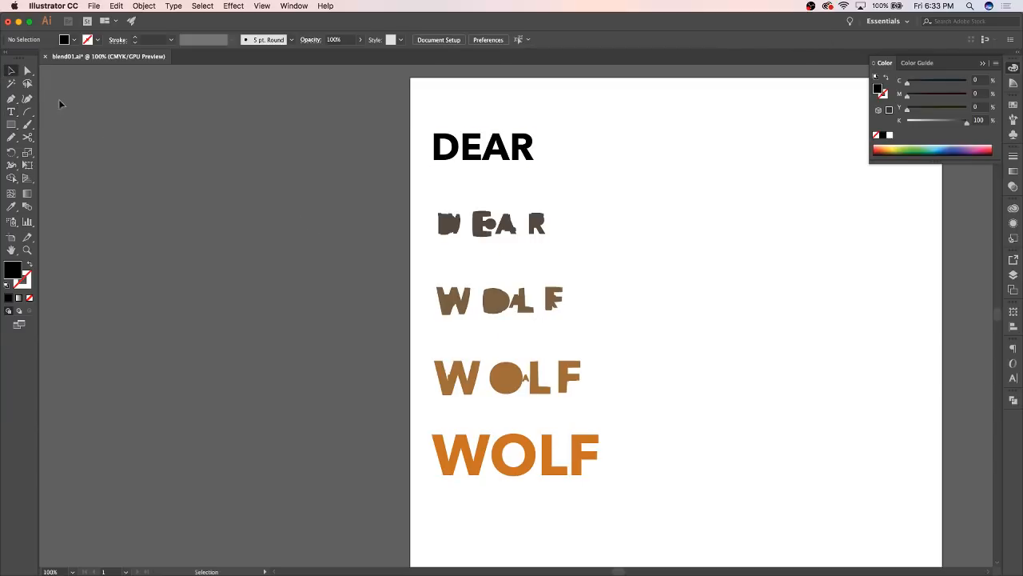
pyautogui.click(492, 313)
pyautogui.click(147, 7)
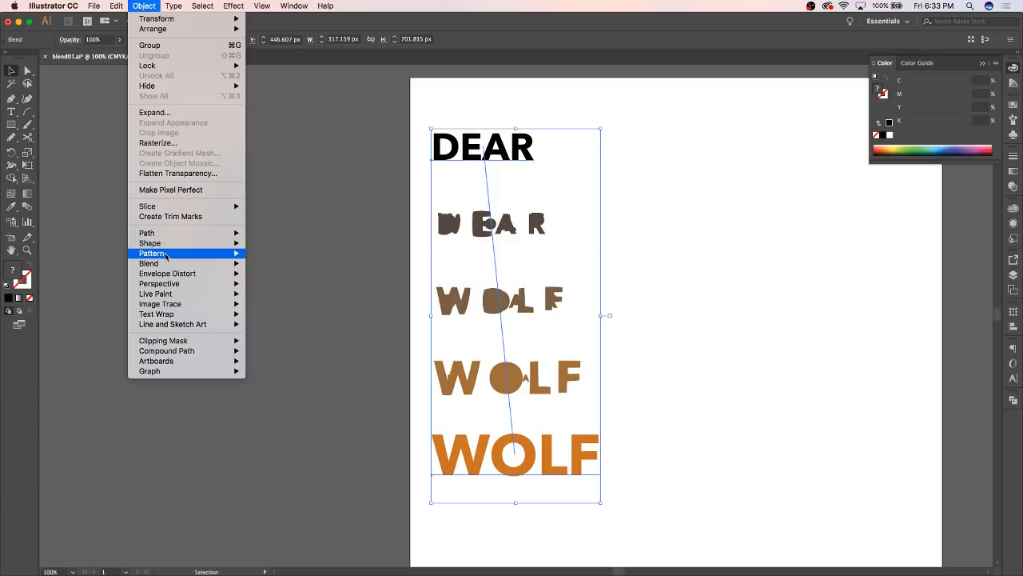
pyautogui.moveTo(165, 254)
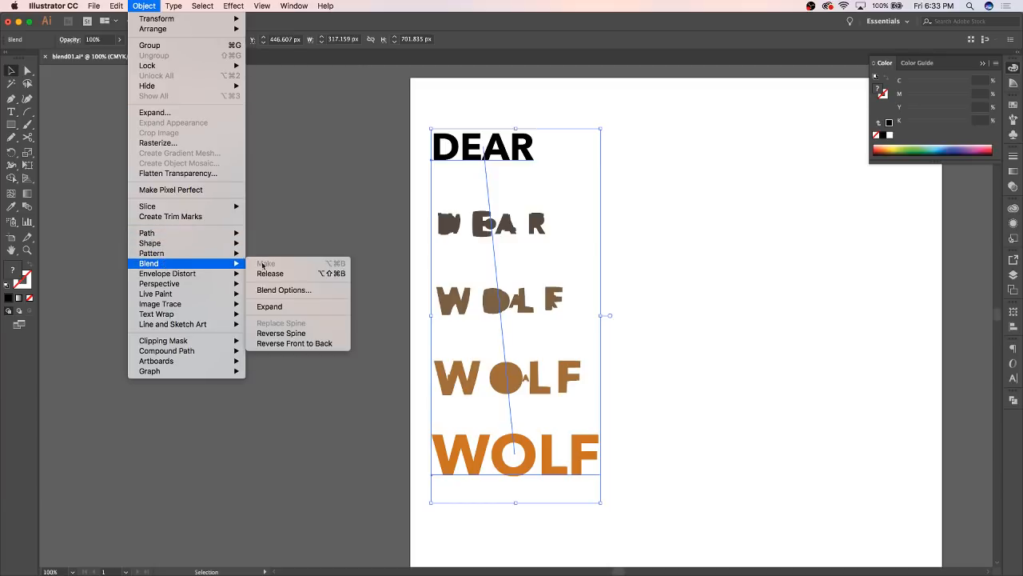
pyautogui.click(290, 306)
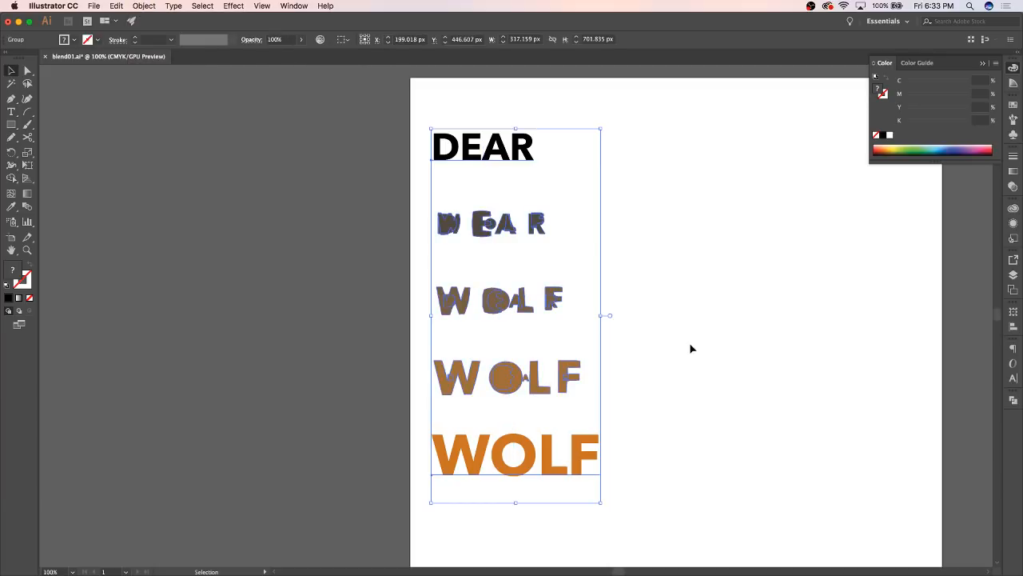
pyautogui.click(690, 347)
pyautogui.click(505, 315)
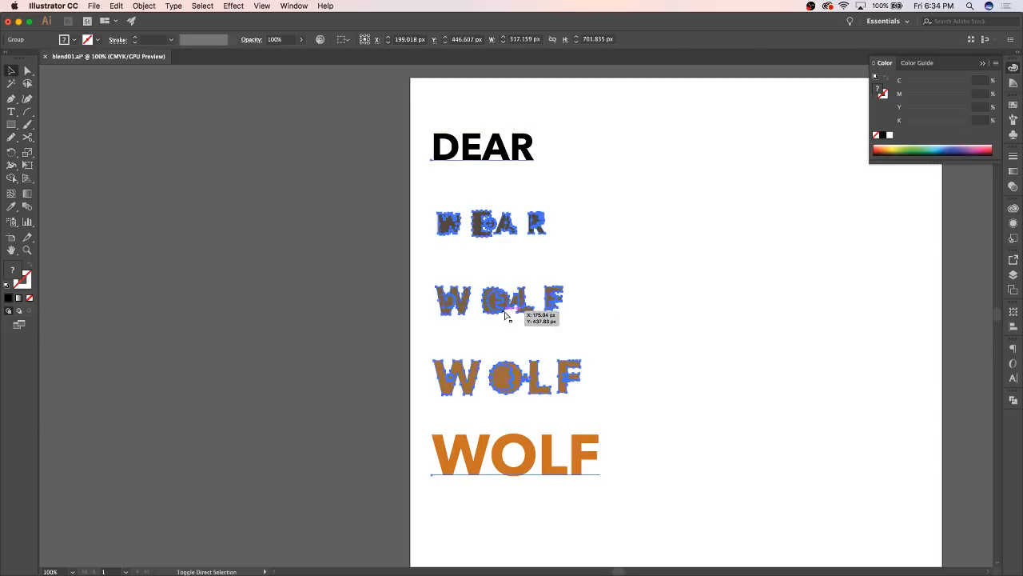
pyautogui.click(512, 279)
# Directly select individual letter shapes within the middle intermediate word to examine its construction
pyautogui.click(494, 298)
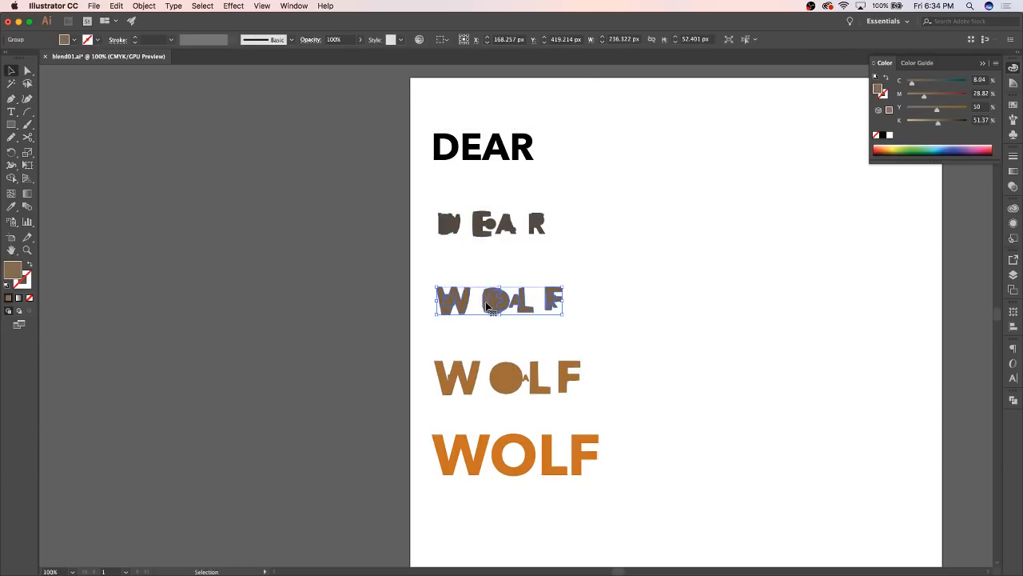
pyautogui.press('a')
pyautogui.click(699, 336)
pyautogui.click(494, 306)
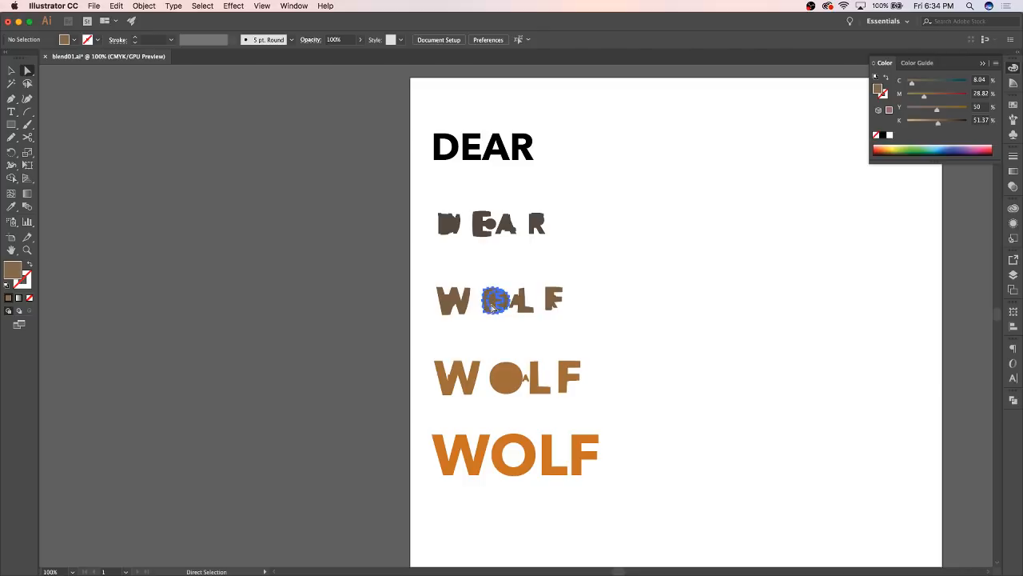
pyautogui.click(523, 310)
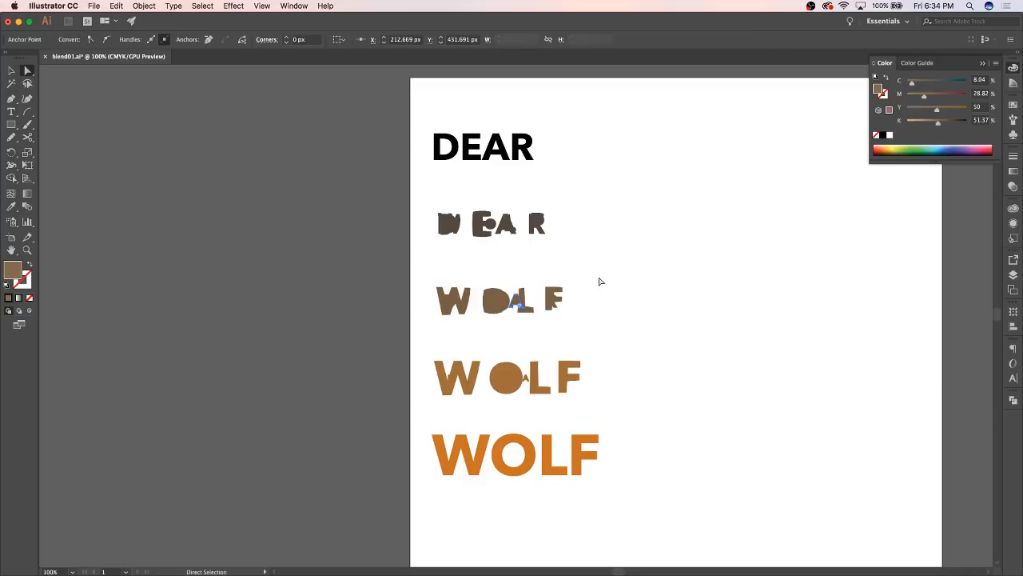
# Move the middle intermediate word slightly down and enlarge it to about twice its size
pyautogui.moveTo(601, 276); pyautogui.dragTo(420, 343)
pyautogui.press('super+x')
pyautogui.press('super+v')
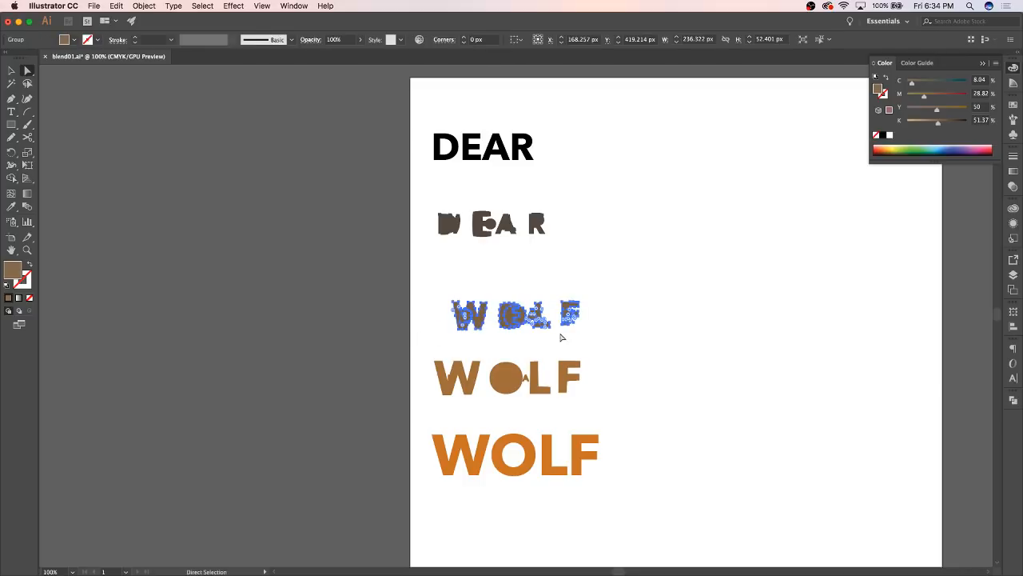
pyautogui.press('v')
pyautogui.moveTo(581, 305); pyautogui.dragTo(711, 270)
pyautogui.click(736, 252)
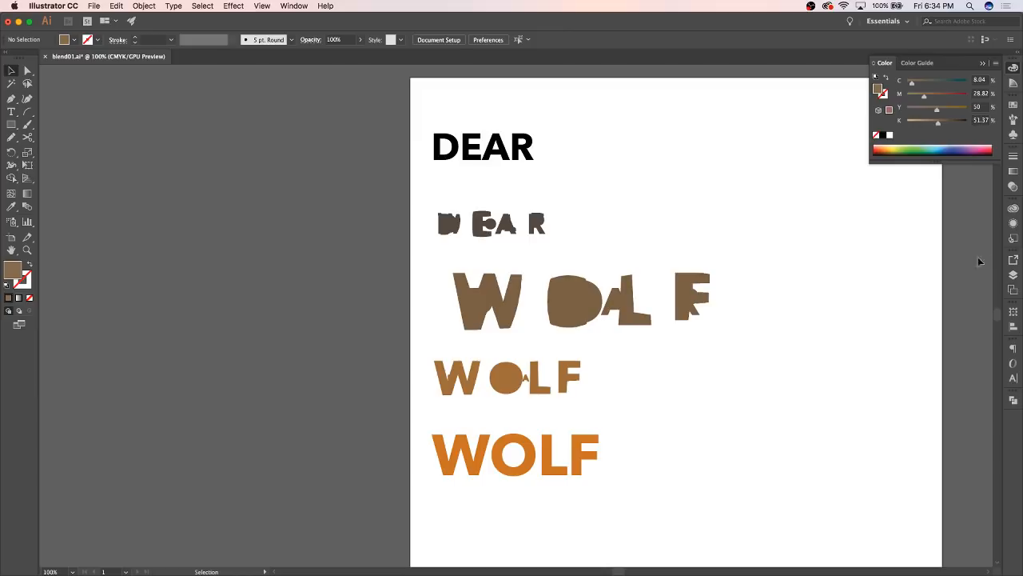
# Hide Layer 1, then show and unlock Layer 3 with the animal silhouettes
pyautogui.click(1013, 399)
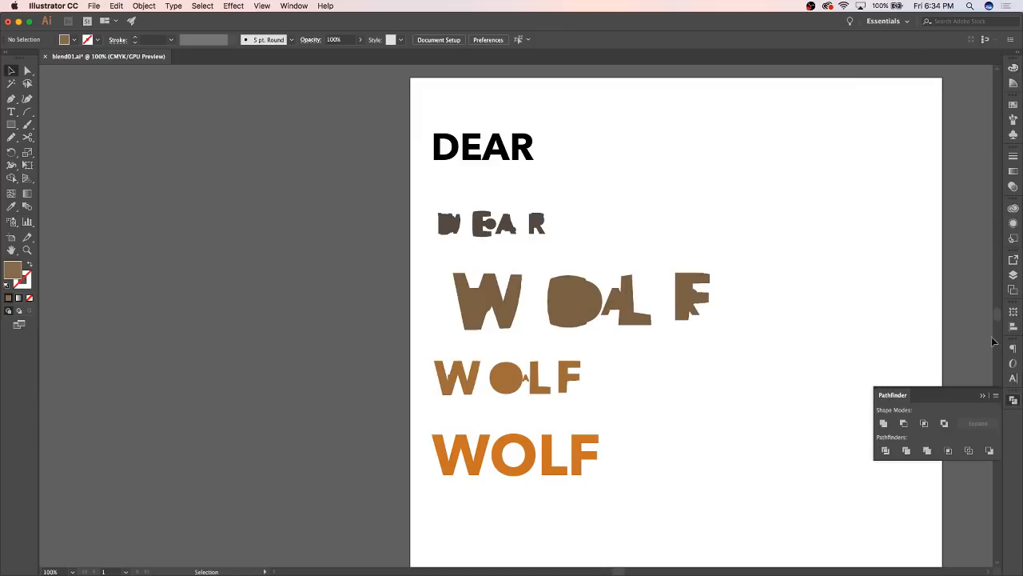
pyautogui.click(1013, 274)
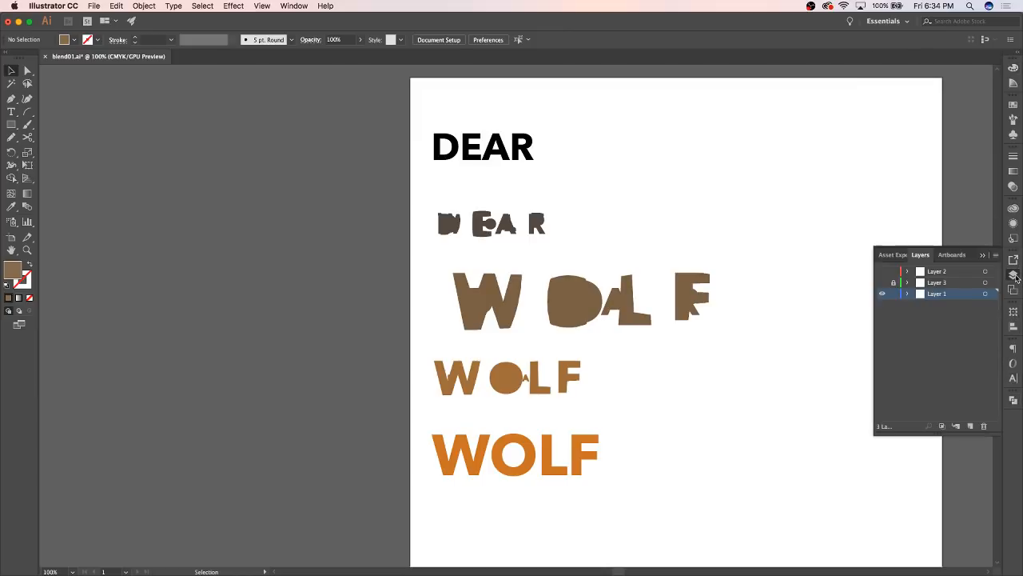
pyautogui.click(882, 295)
pyautogui.click(882, 282)
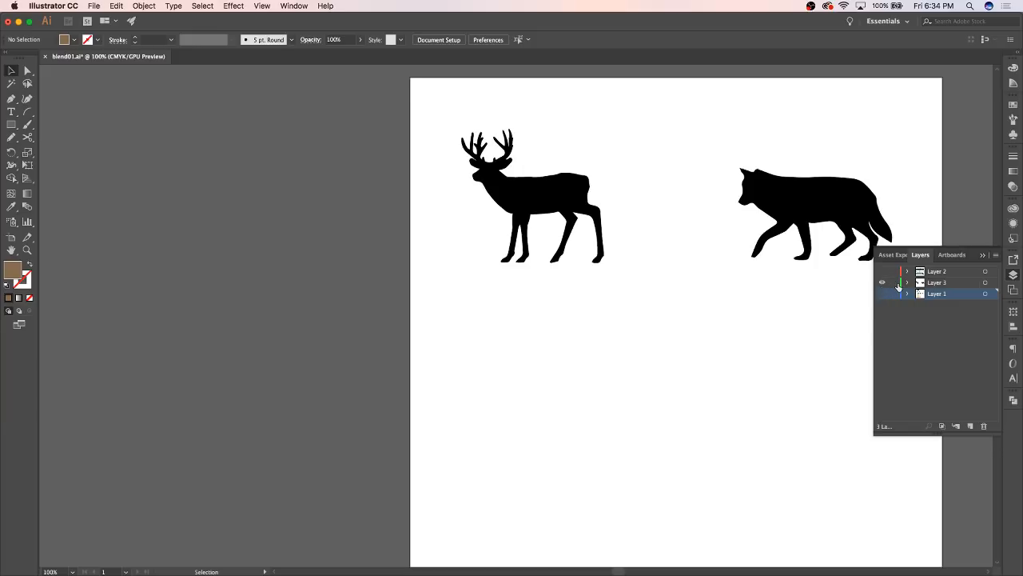
# Spread the silhouettes apart, moving the deer slightly left and the wolf to the artboard's right edge
pyautogui.moveTo(531, 209); pyautogui.dragTo(508, 207)
pyautogui.moveTo(764, 206); pyautogui.dragTo(840, 204)
pyautogui.hscroll(5, 840, 206)
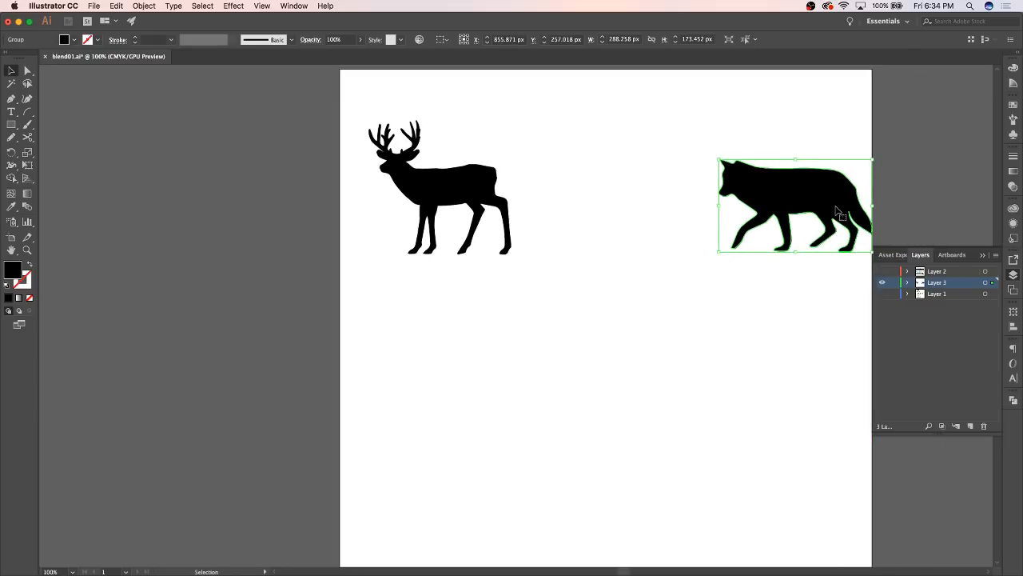
# Examine the wolf silhouette's outline and anchor points up close at 200%
pyautogui.press('super+equal')
pyautogui.press('super+equal')
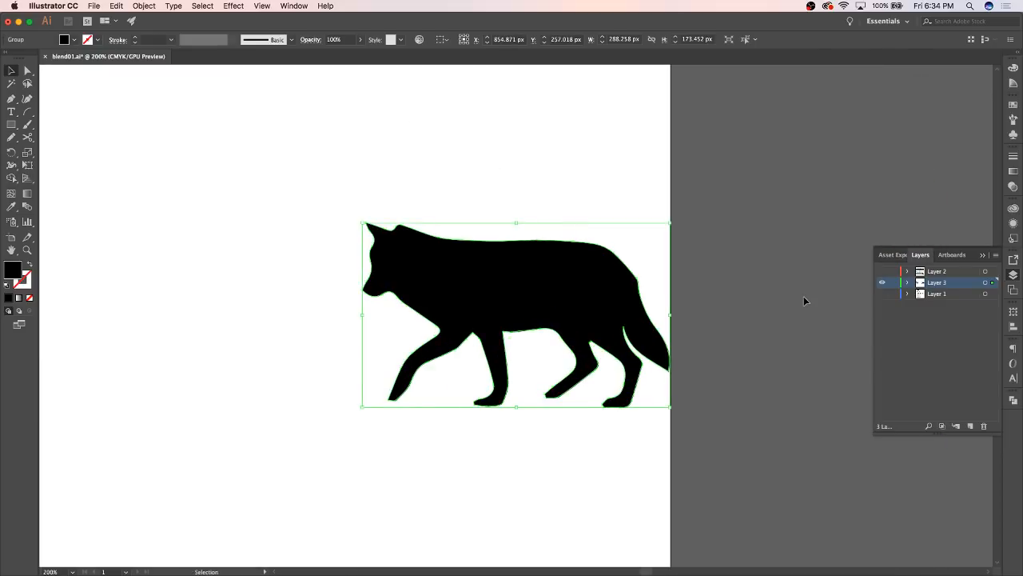
pyautogui.click(497, 174)
pyautogui.click(466, 279)
pyautogui.click(11, 98)
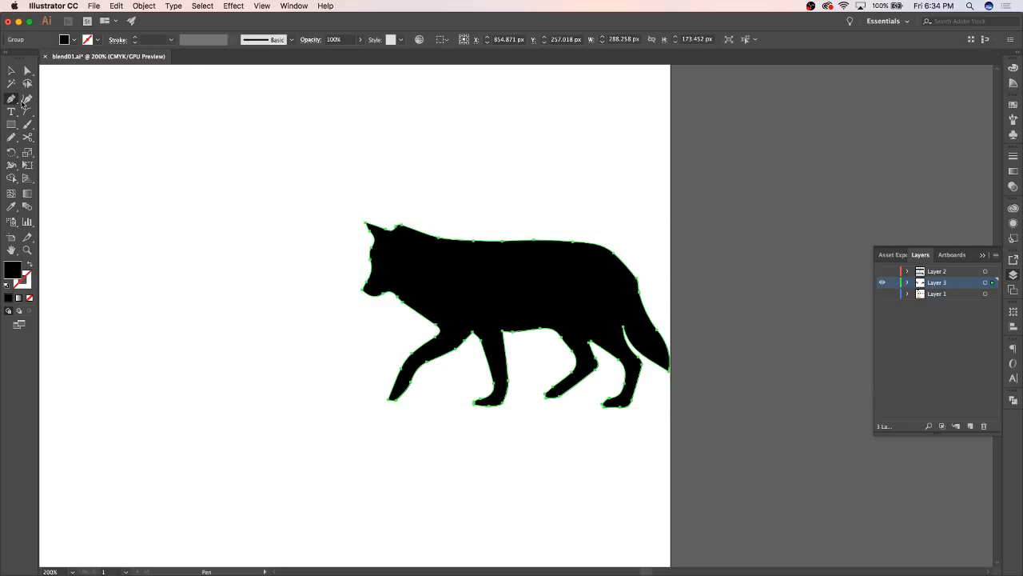
pyautogui.click(9, 72)
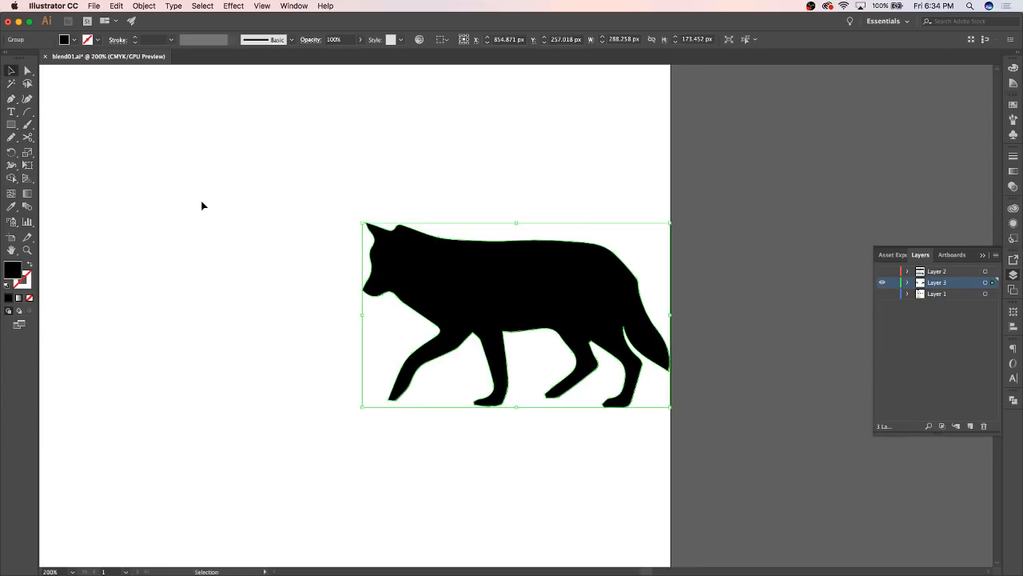
pyautogui.press('super+minus')
pyautogui.press('super+minus')
pyautogui.hscroll(-3, 298, 267)
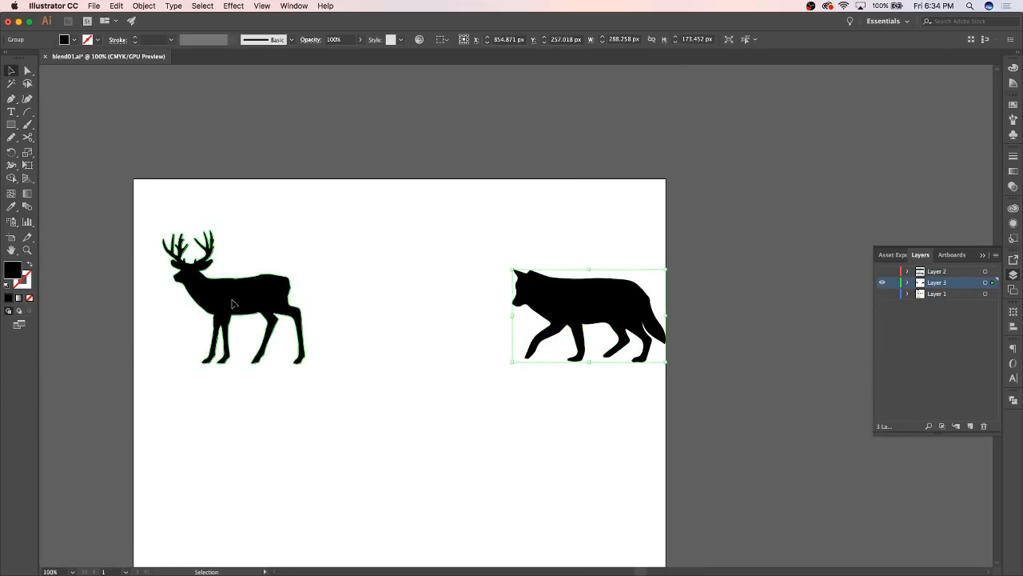
# Nudge the deer left and fill it with a CMYK green, about C 53, M 0, Y 100, K 0
pyautogui.moveTo(229, 297); pyautogui.dragTo(213, 296)
pyautogui.click(1013, 69)
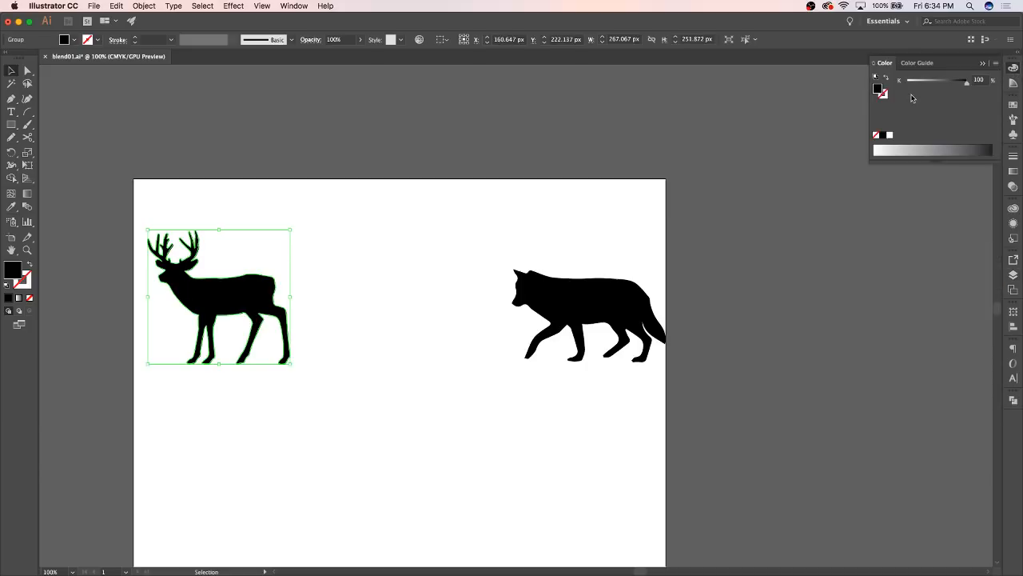
pyautogui.click(996, 63)
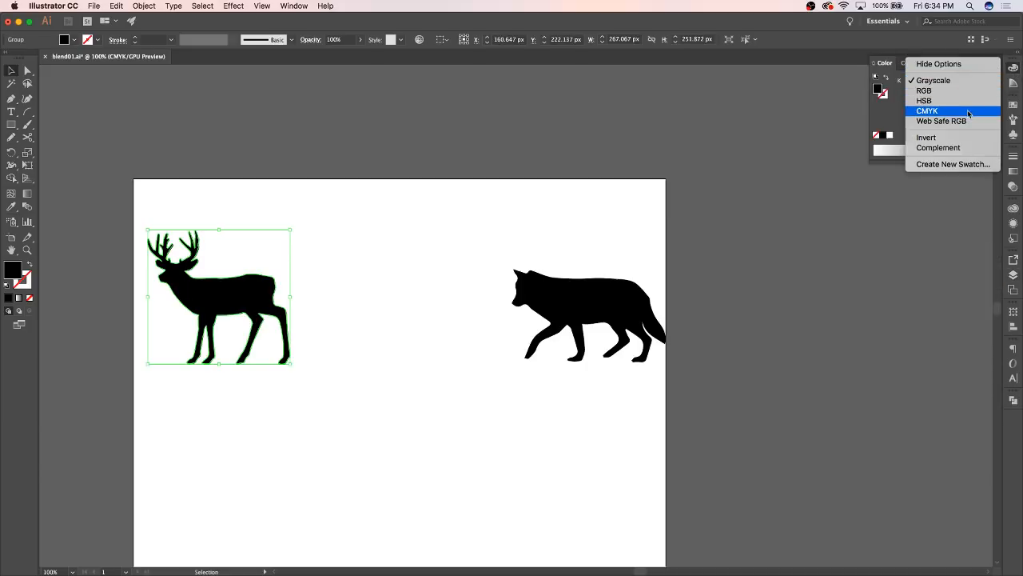
pyautogui.click(927, 110)
pyautogui.click(909, 149)
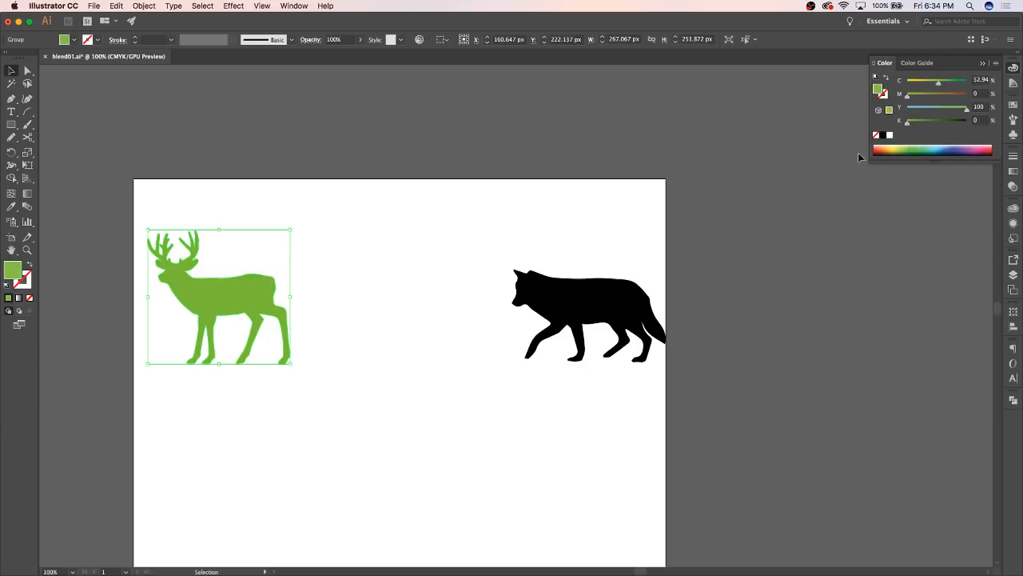
# Move the wolf slightly left and fill it with a CMYK blue, about C 80, M 23, Y 20, K 0
pyautogui.click(583, 297)
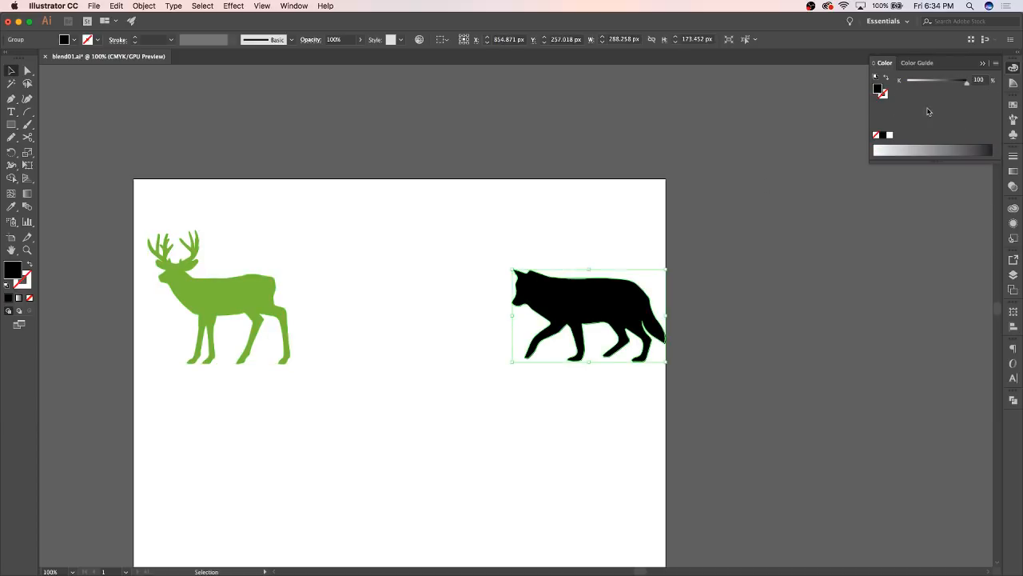
pyautogui.click(995, 63)
pyautogui.click(927, 109)
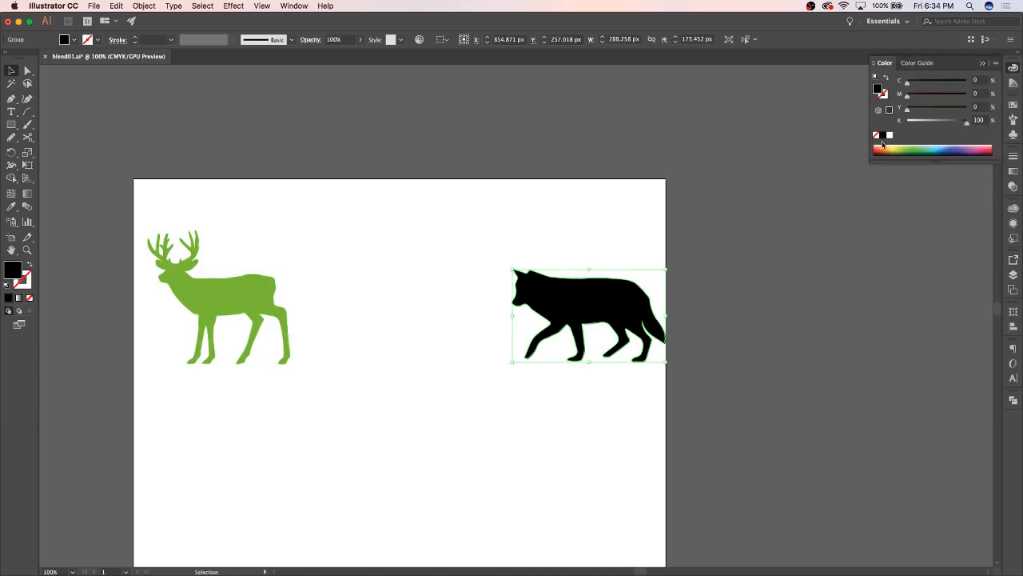
pyautogui.click(885, 147)
pyautogui.click(550, 227)
pyautogui.moveTo(560, 299); pyautogui.dragTo(540, 298)
pyautogui.click(940, 147)
pyautogui.click(581, 181)
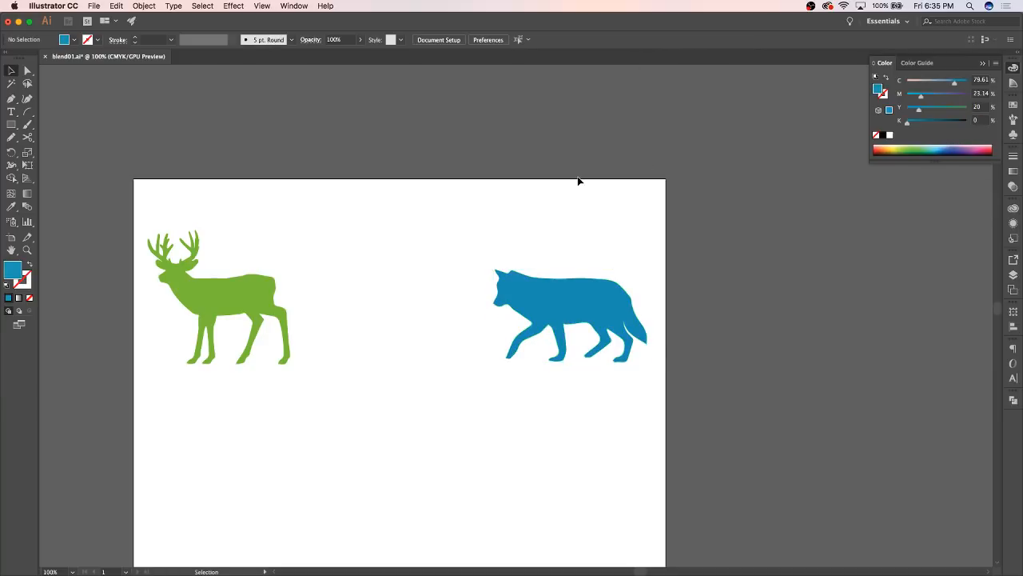
# Blend the green deer silhouette into the blue wolf silhouette with the Blend tool
pyautogui.click(28, 207)
pyautogui.click(202, 296)
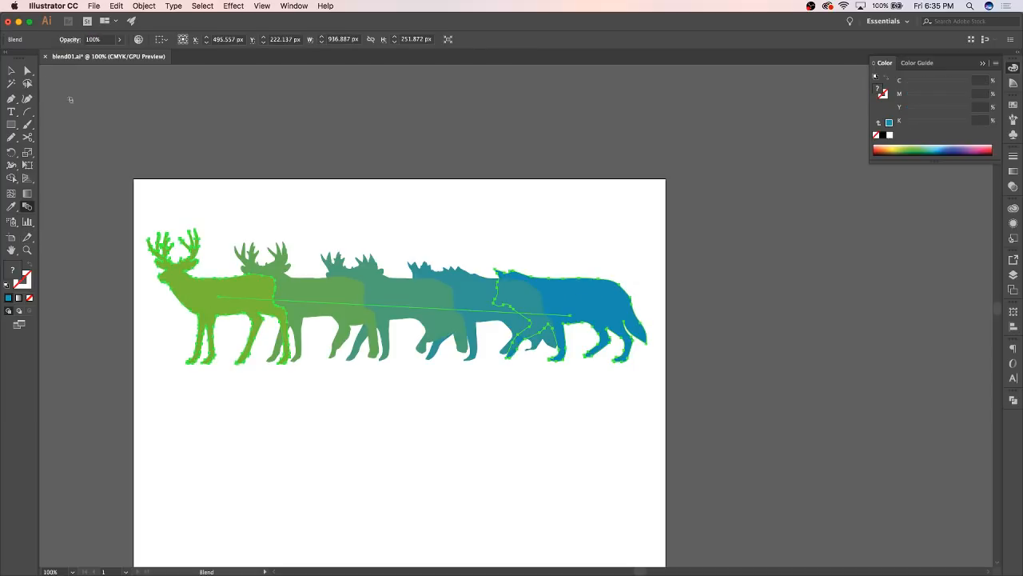
pyautogui.doubleClick(20, 75)
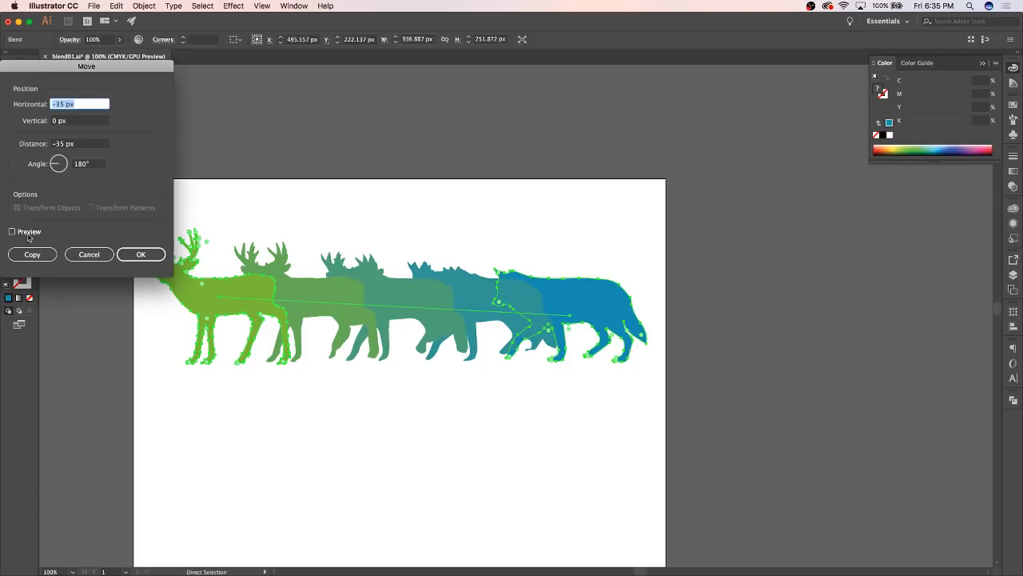
pyautogui.click(88, 254)
pyautogui.click(11, 73)
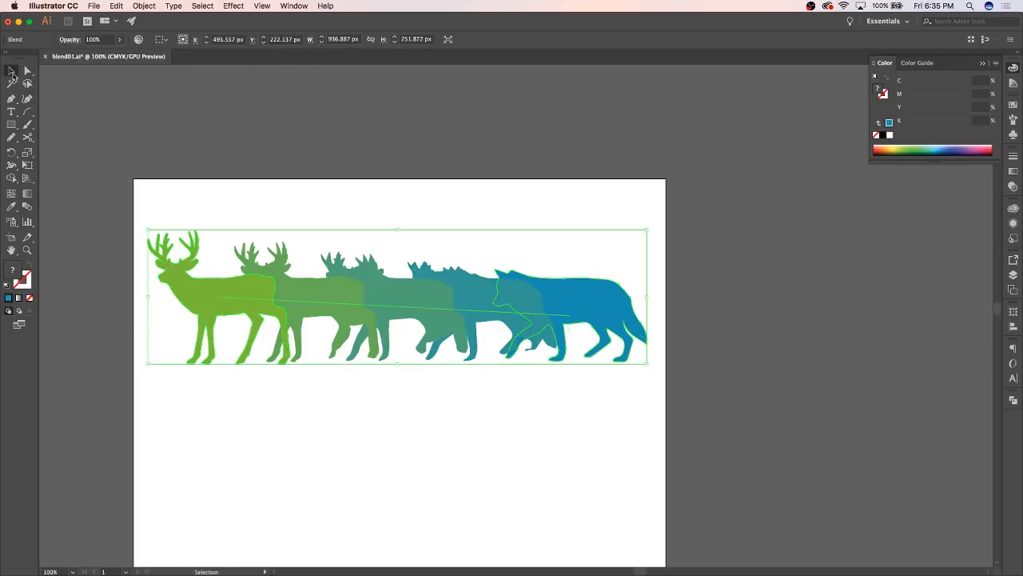
# Expand the deer-to-wolf blend into separate editable shapes
pyautogui.click(416, 206)
pyautogui.click(408, 301)
pyautogui.click(564, 251)
pyautogui.click(335, 314)
pyautogui.click(117, 5)
pyautogui.moveTo(144, 6)
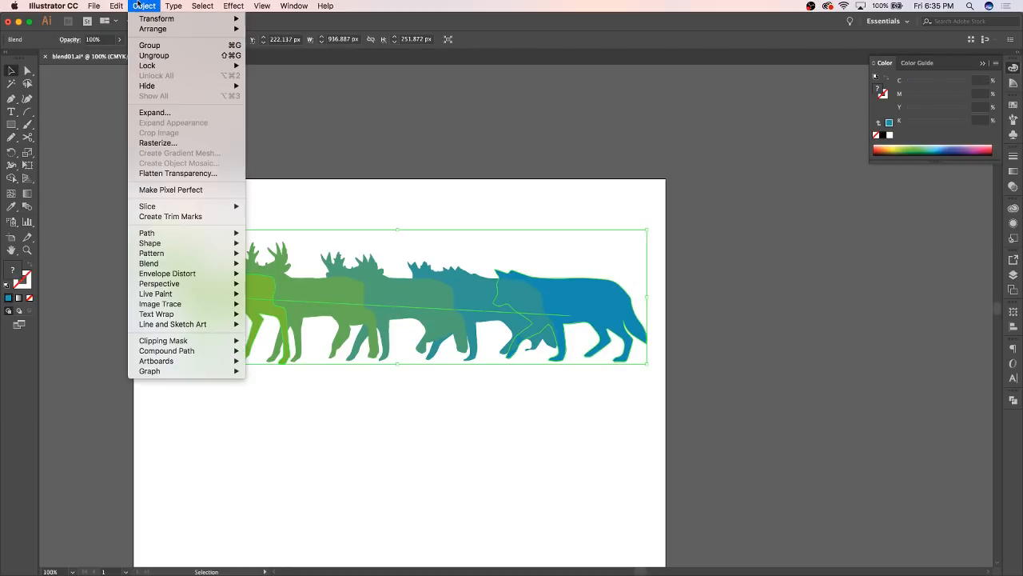
pyautogui.moveTo(167, 265)
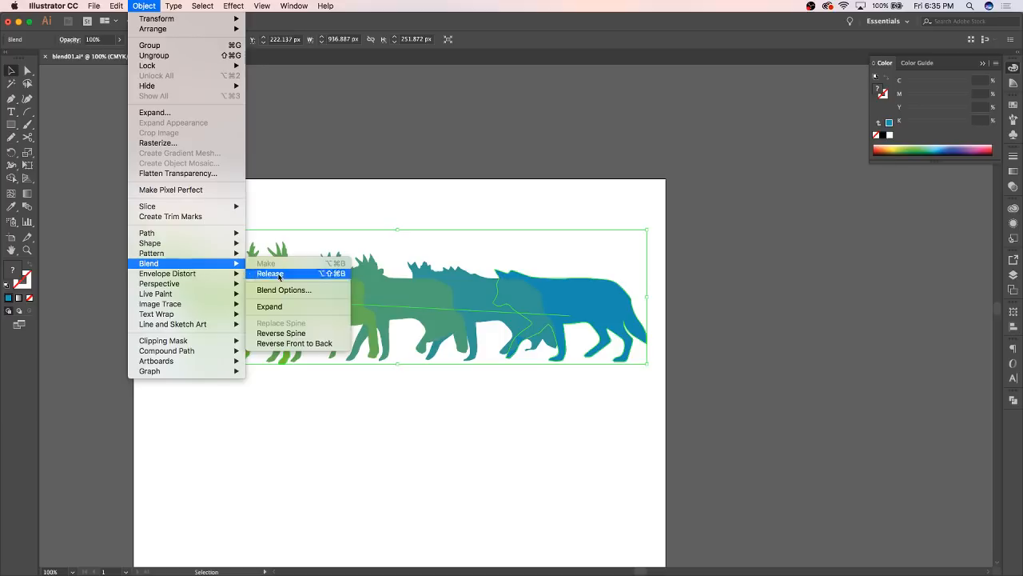
pyautogui.click(278, 306)
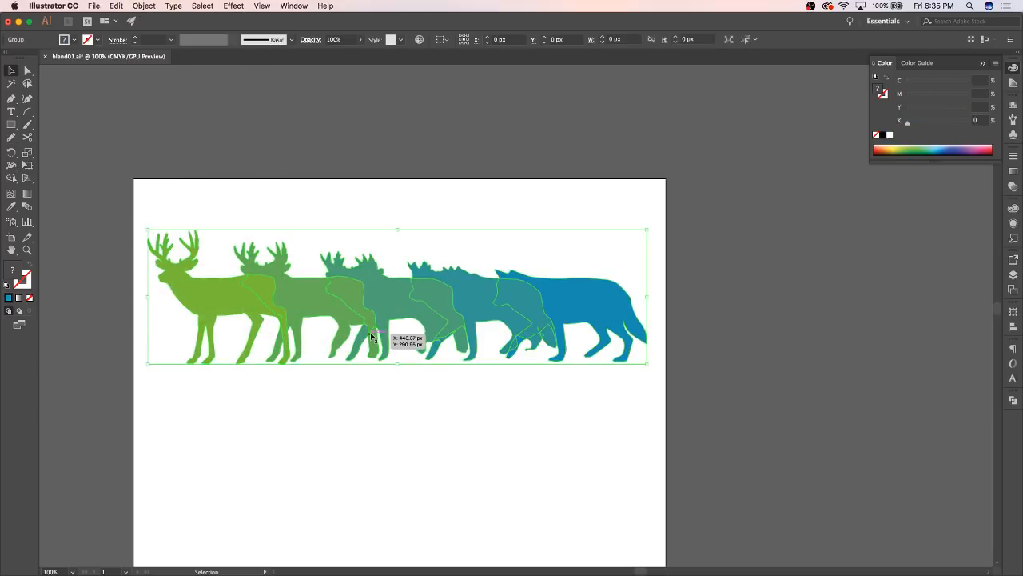
# Move the three intermediate silhouettes individually out of the expanded group into a row below the original deer and wolf
pyautogui.press('a')
pyautogui.click(374, 404)
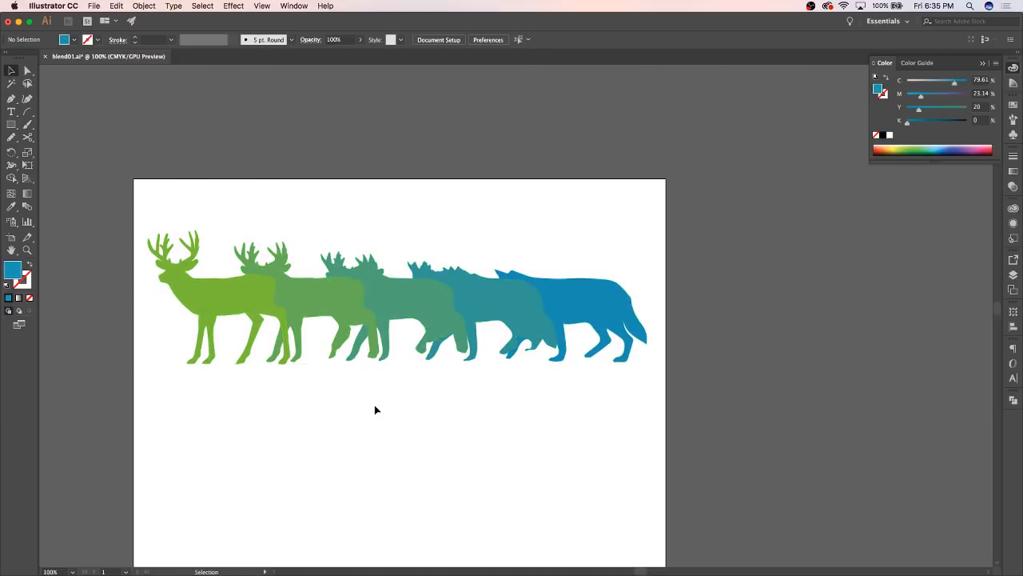
pyautogui.click(392, 306)
pyautogui.moveTo(392, 308); pyautogui.dragTo(390, 514)
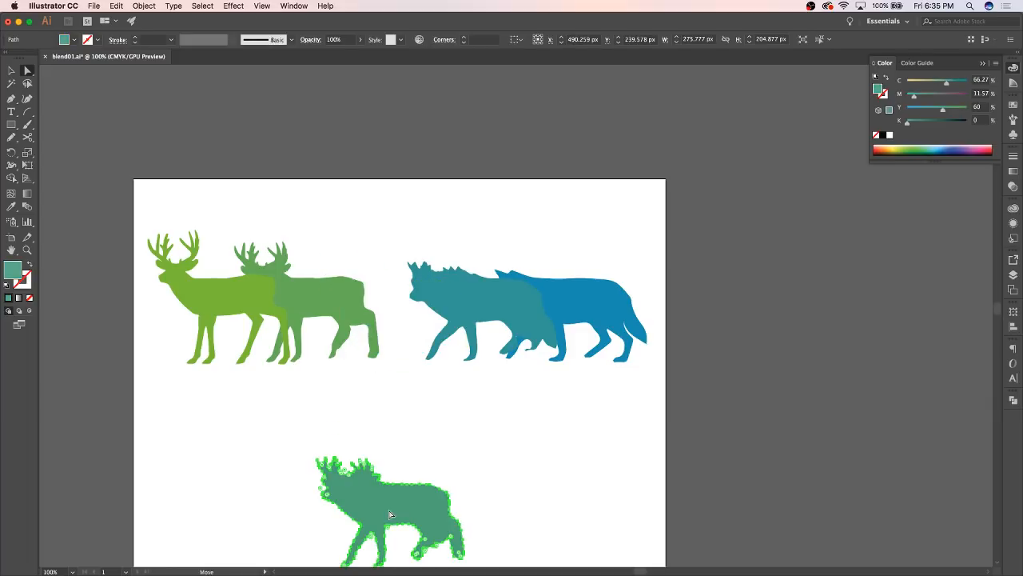
pyautogui.click(484, 420)
pyautogui.moveTo(468, 304); pyautogui.dragTo(538, 514)
pyautogui.click(324, 297)
pyautogui.moveTo(324, 297); pyautogui.dragTo(251, 495)
# Examine the three intermediate silhouettes up close at 200% and 150%, comparing their outlines with the original deer and wolf
pyautogui.scroll(-3, 469, 389)
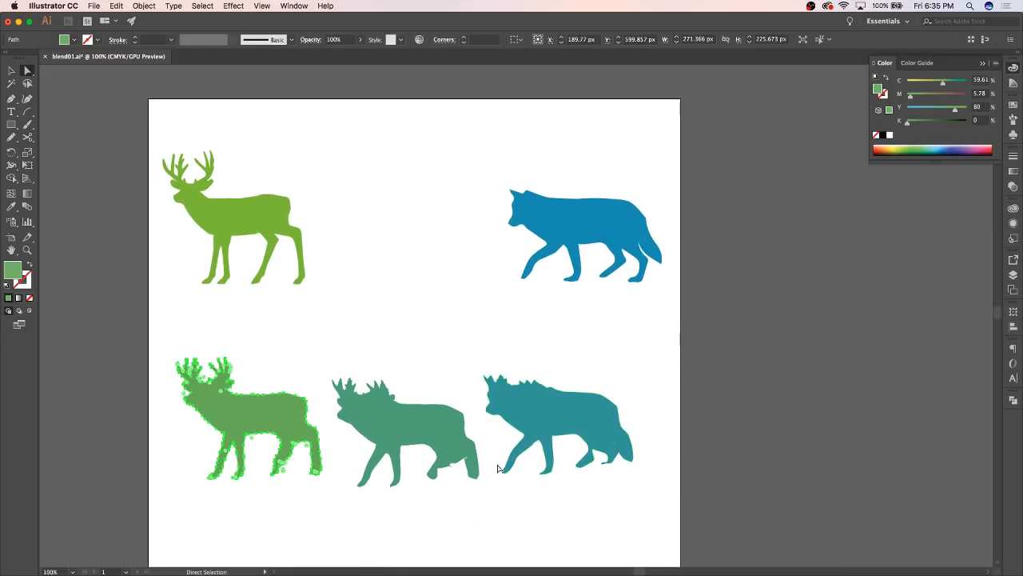
pyautogui.press('super+equal')
pyautogui.hscroll(5, 663, 461)
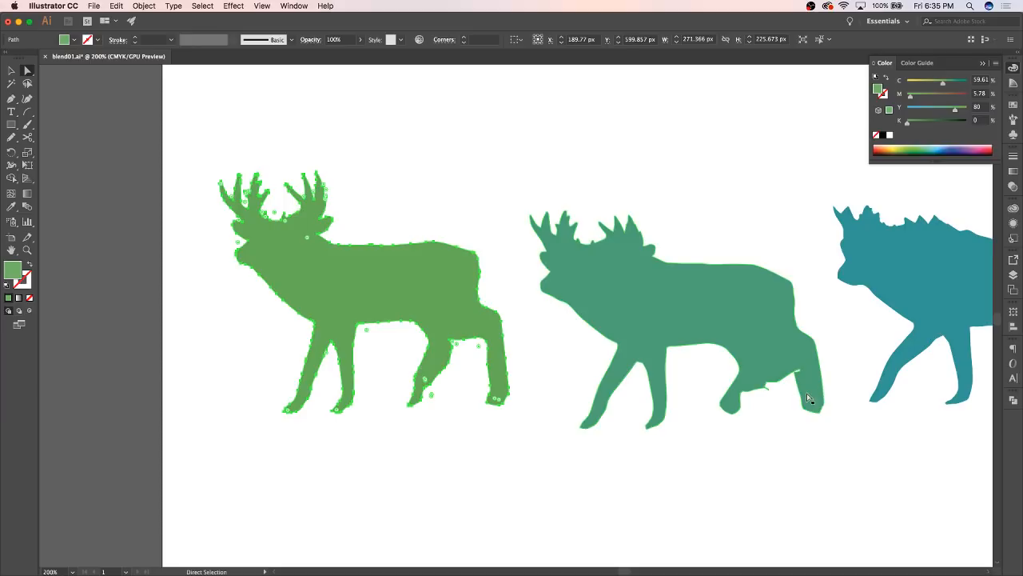
pyautogui.hscroll(3, 806, 416)
pyautogui.hscroll(3, 883, 347)
pyautogui.scroll(1, 883, 347)
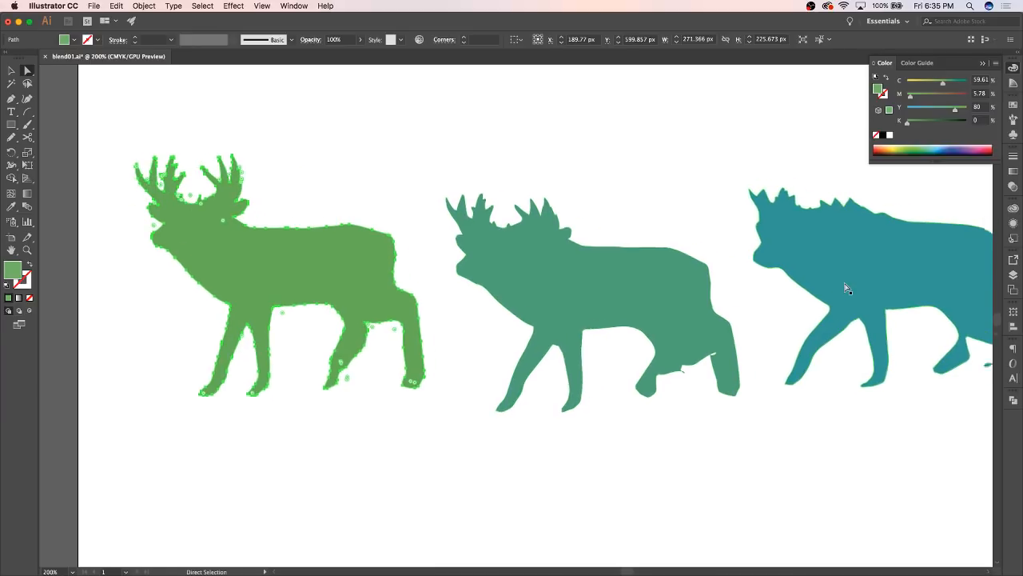
pyautogui.press('super+minus')
pyautogui.press('super+minus')
pyautogui.press('super+equal')
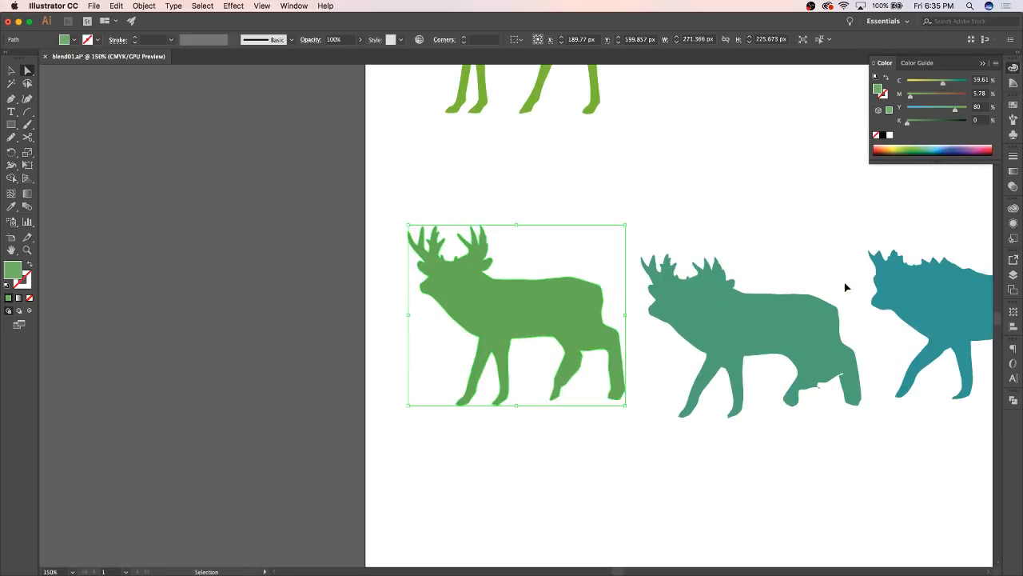
pyautogui.hscroll(3, 866, 336)
pyautogui.scroll(-1, 866, 336)
pyautogui.hscroll(3, 866, 336)
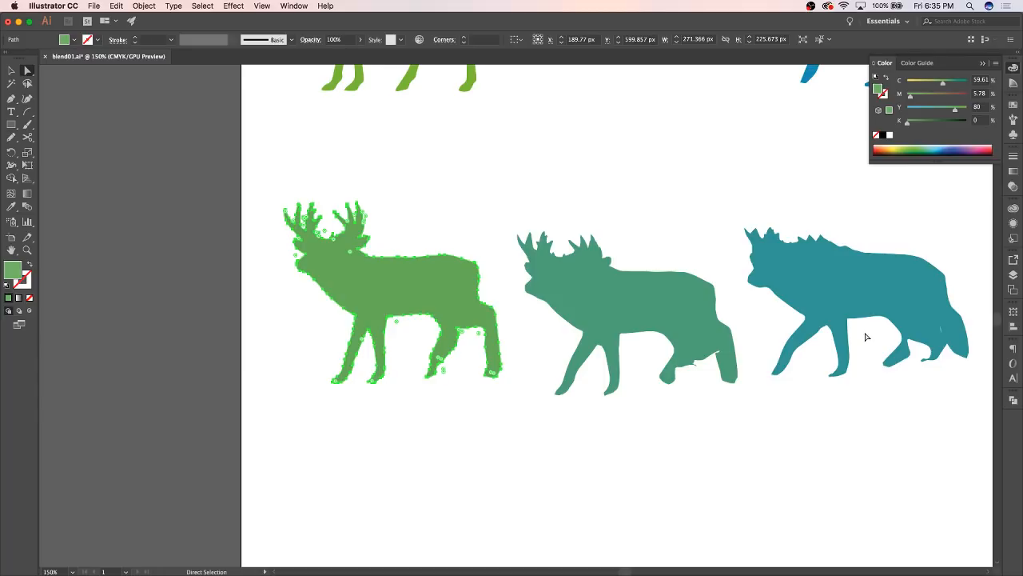
pyautogui.scroll(5, 724, 296)
pyautogui.hscroll(2, 724, 296)
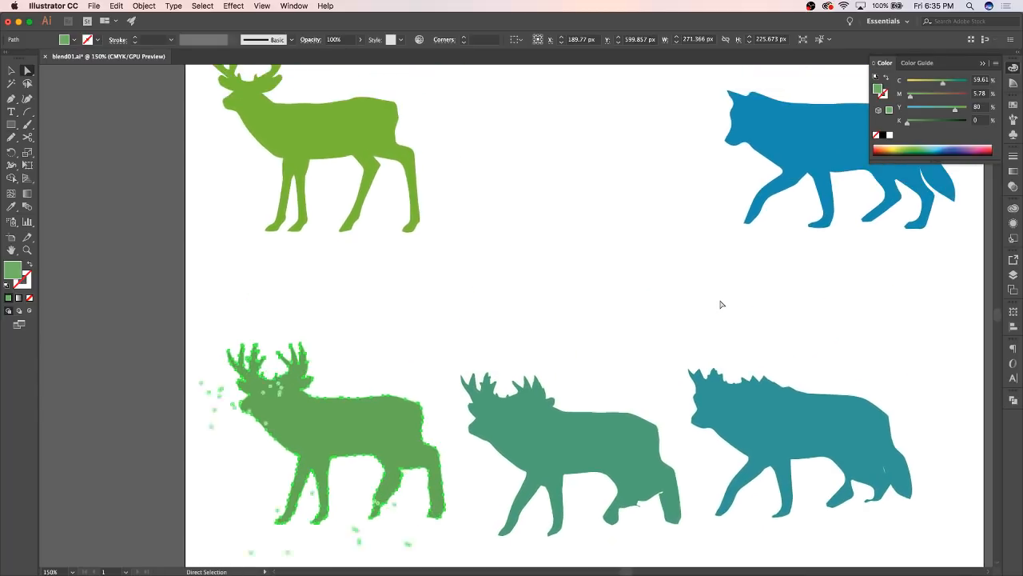
pyautogui.scroll(1, 721, 304)
pyautogui.hscroll(1, 721, 304)
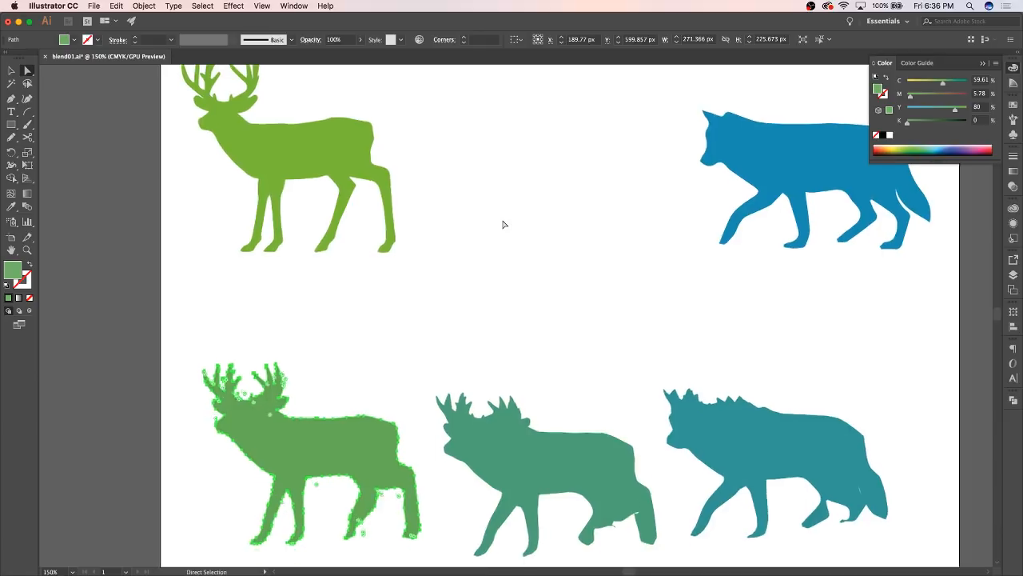
pyautogui.scroll(1, 504, 224)
pyautogui.scroll(-3, 504, 224)
pyautogui.hscroll(1, 504, 224)
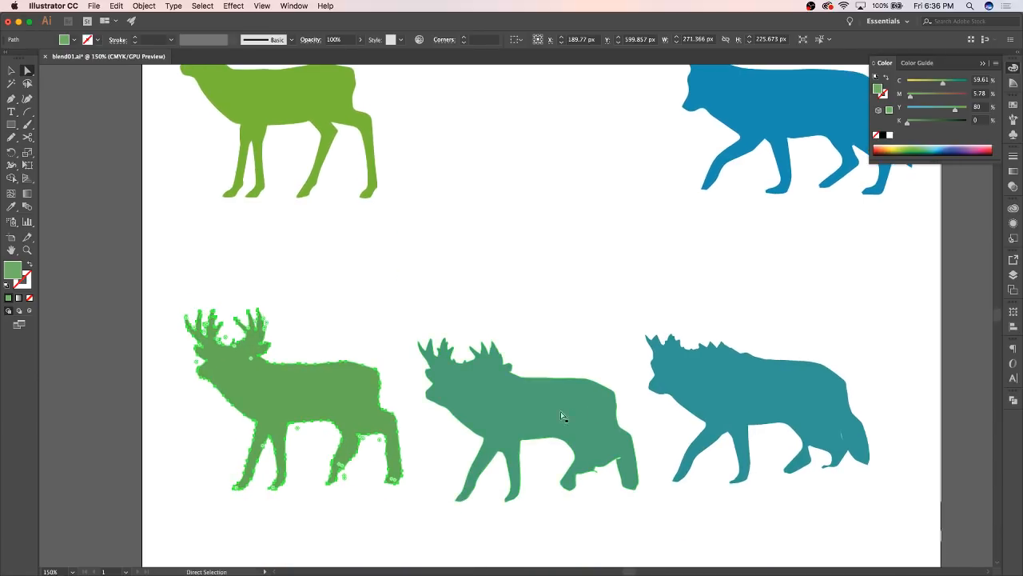